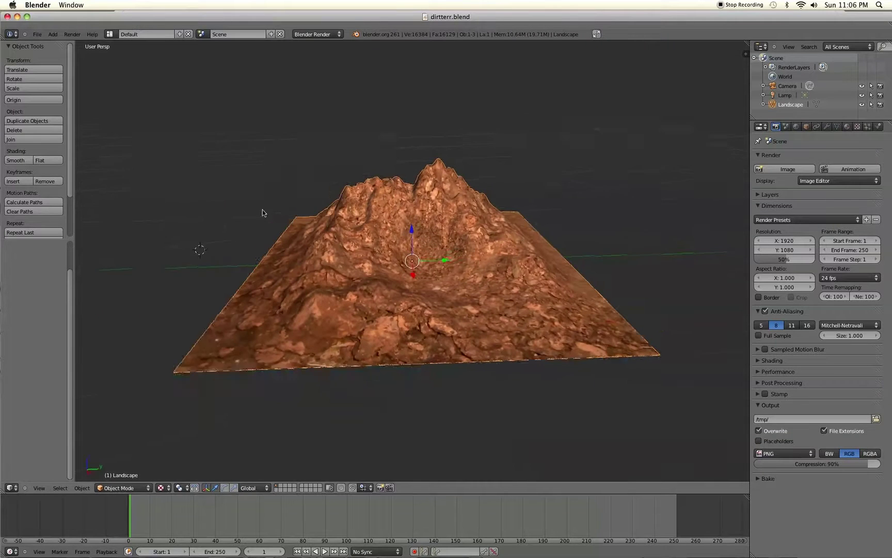
- Start a new default scene in place of the open rocky terrain file
{"action": "middle_click_drag", "start_coordinate": [669, 257], "coordinate": [645, 260]}
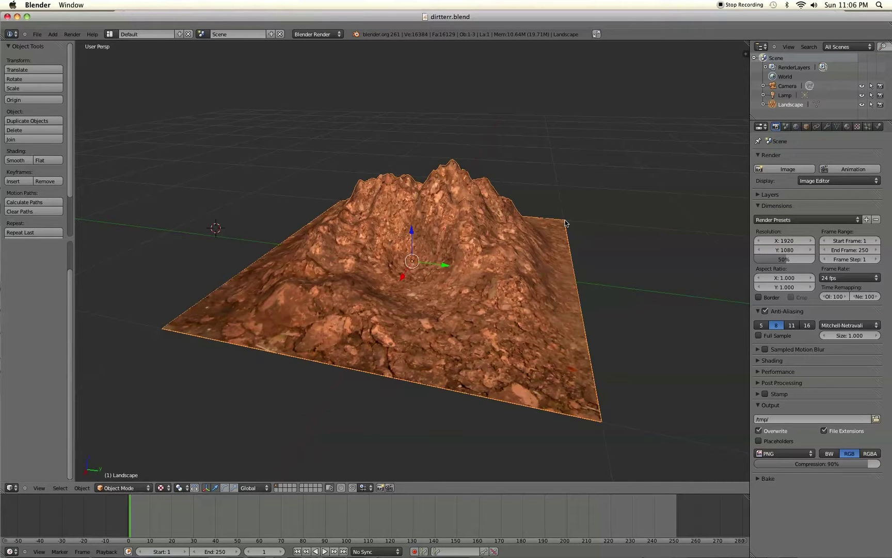
{"action": "left_click", "coordinate": [34, 35]}
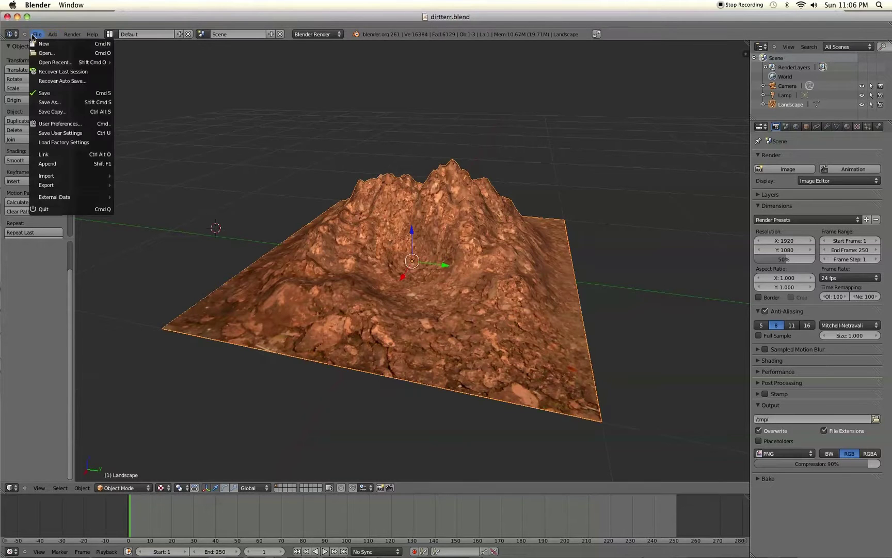
{"action": "left_click", "coordinate": [44, 44]}
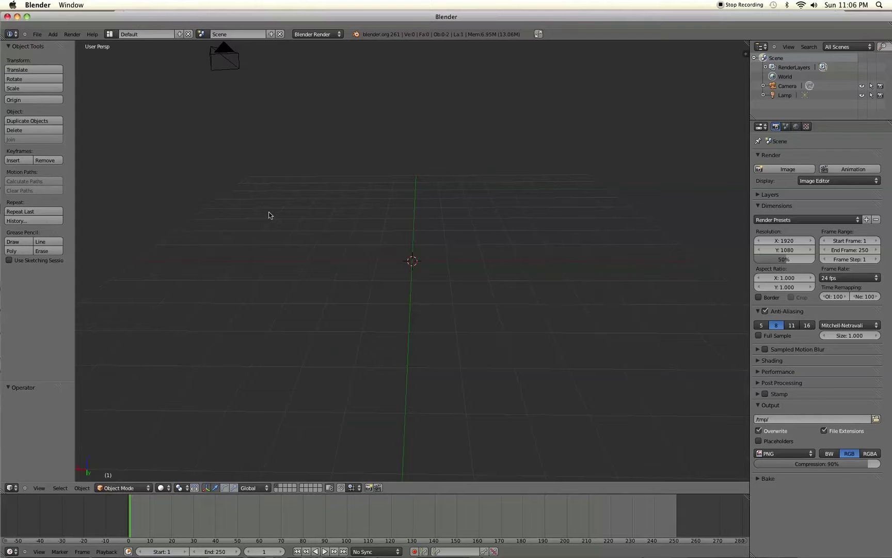
- Make sure the Add Mesh: ANT Landscape add-on is enabled in the user preferences and save them as default
{"action": "left_click", "coordinate": [37, 34]}
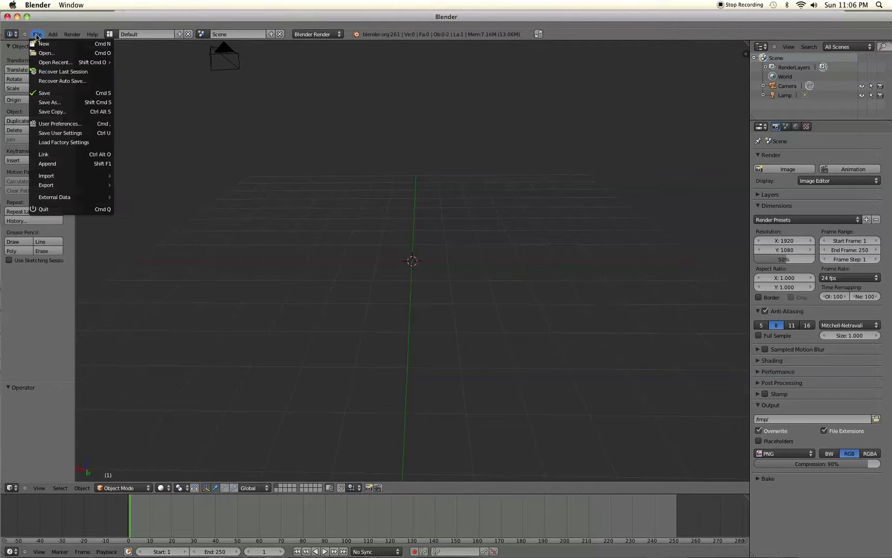
{"action": "left_click", "coordinate": [61, 124]}
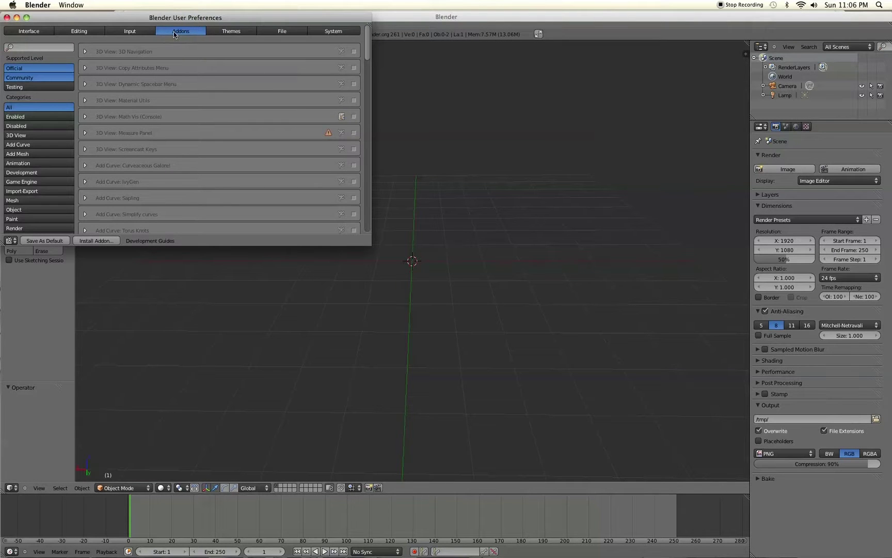
{"action": "left_click", "coordinate": [24, 156]}
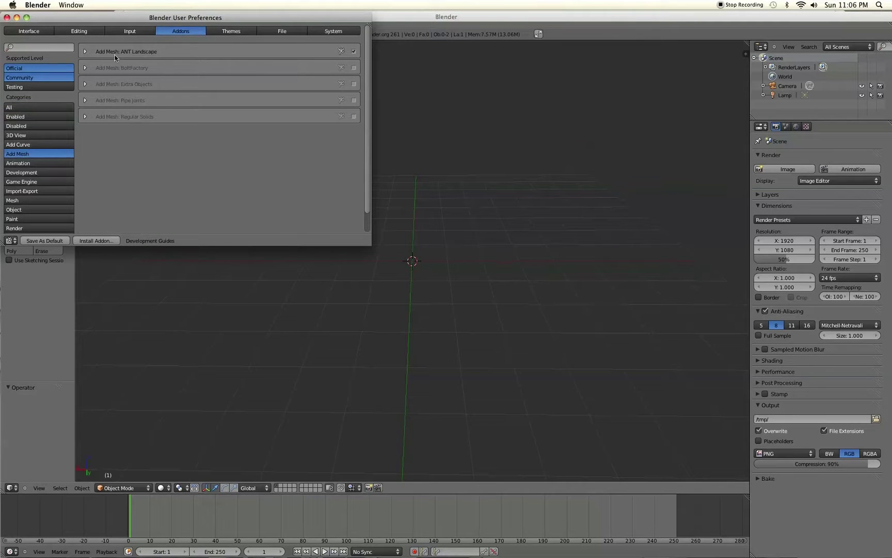
{"action": "left_click", "coordinate": [86, 52]}
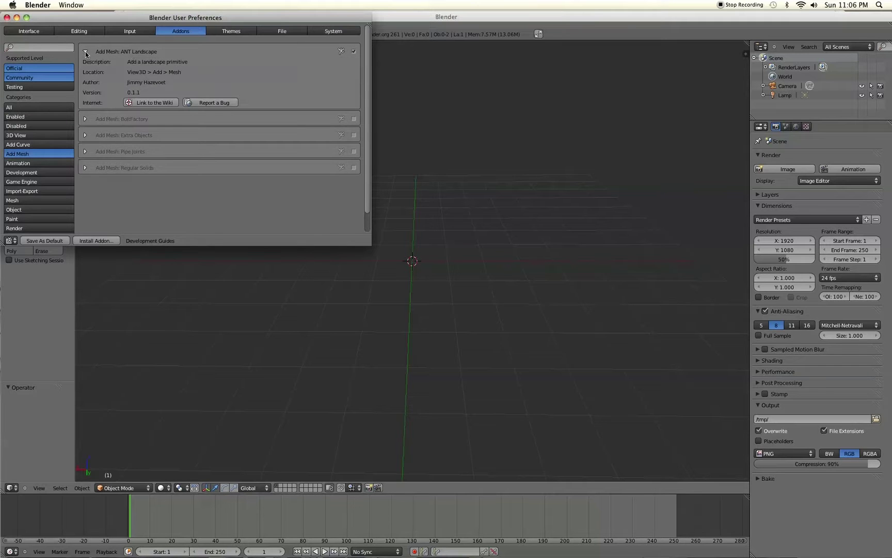
{"action": "left_click", "coordinate": [354, 52]}
{"action": "left_click", "coordinate": [353, 51]}
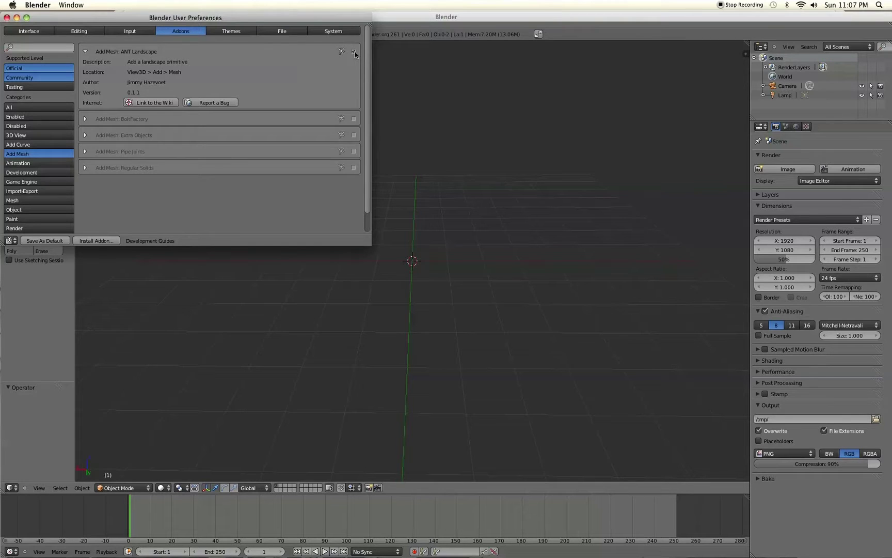
{"action": "left_click", "coordinate": [86, 53]}
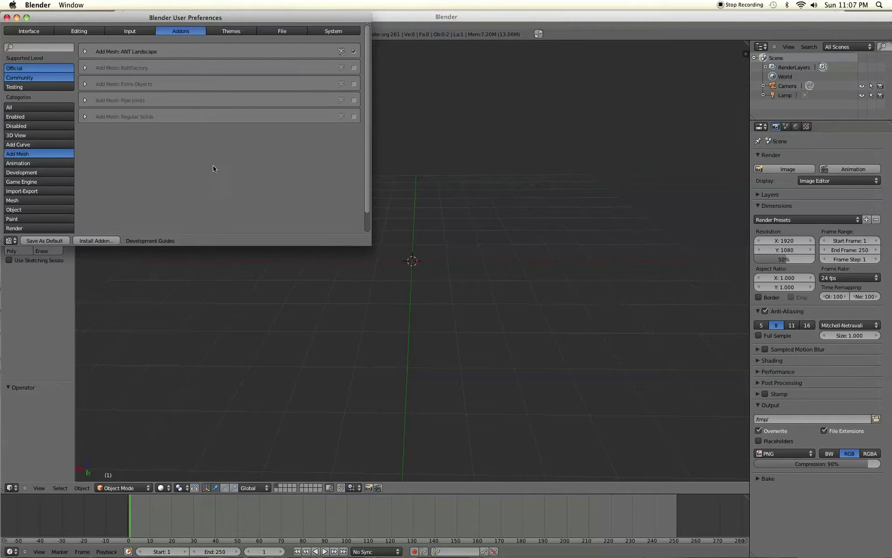
{"action": "left_click", "coordinate": [58, 241]}
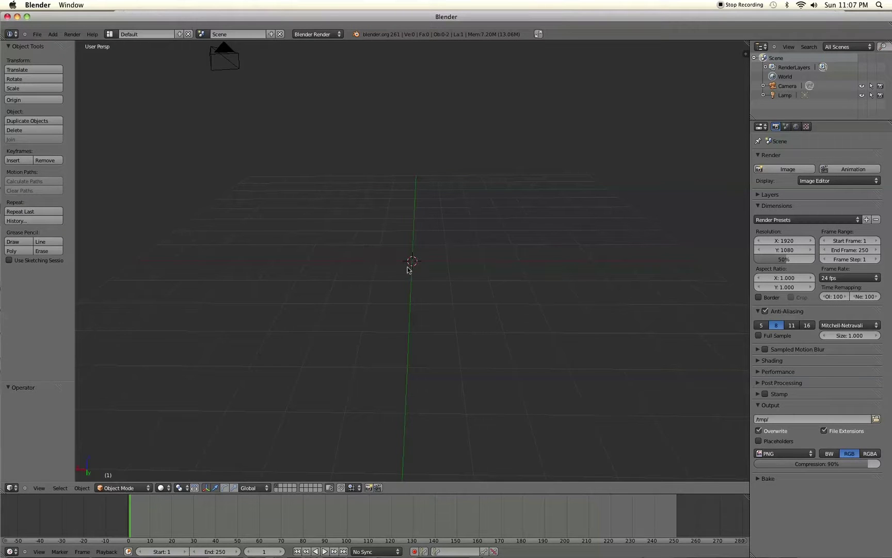
- Add a Landscape mesh at the 3D cursor and enlarge the area holding its creation settings
{"action": "left_click", "coordinate": [53, 34]}
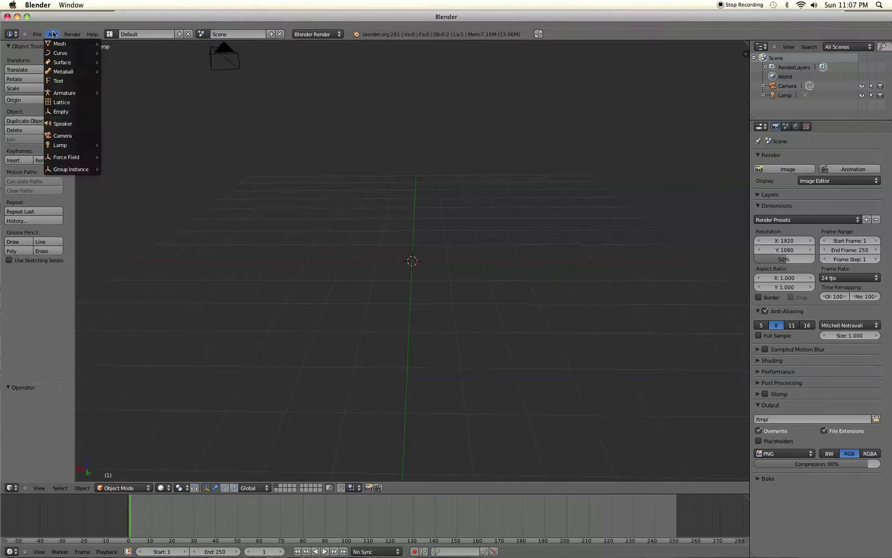
{"action": "mouse_move", "coordinate": [58, 45]}
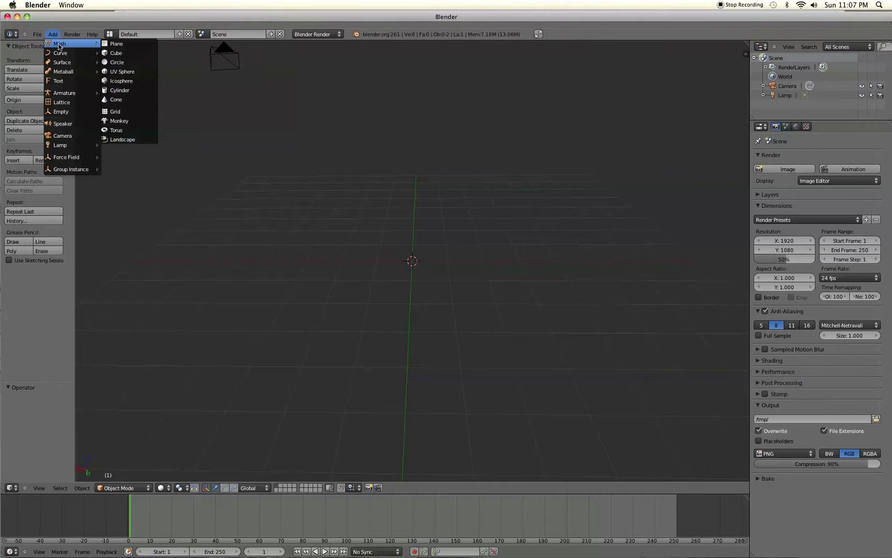
{"action": "left_click", "coordinate": [138, 138]}
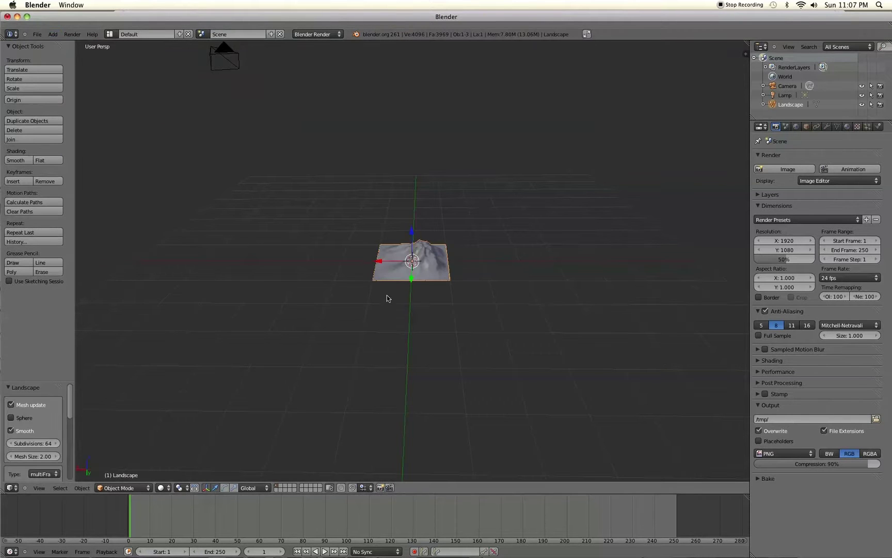
{"action": "scroll", "coordinate": [387, 298], "scroll_direction": "down", "scroll_amount": 3}
{"action": "middle_click_drag", "start_coordinate": [257, 284], "coordinate": [396, 277]}
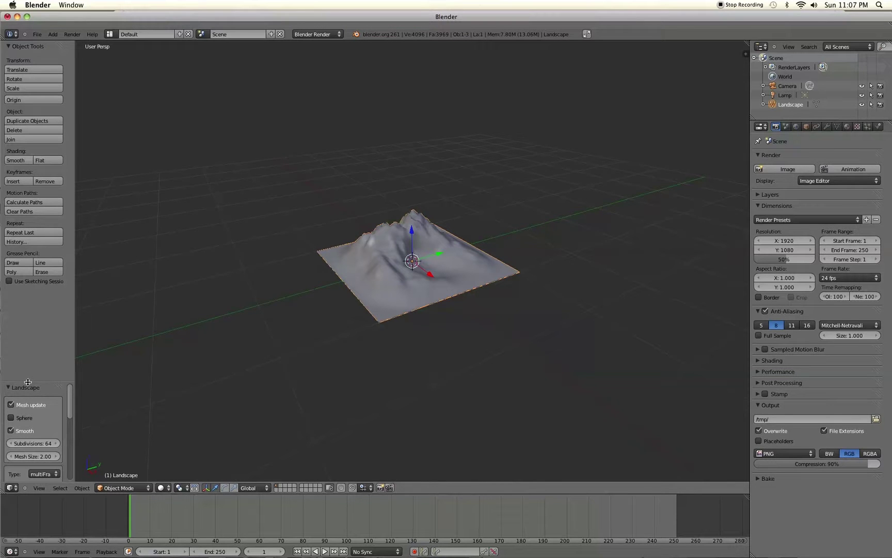
{"action": "left_click_drag", "start_coordinate": [28, 382], "coordinate": [21, 138]}
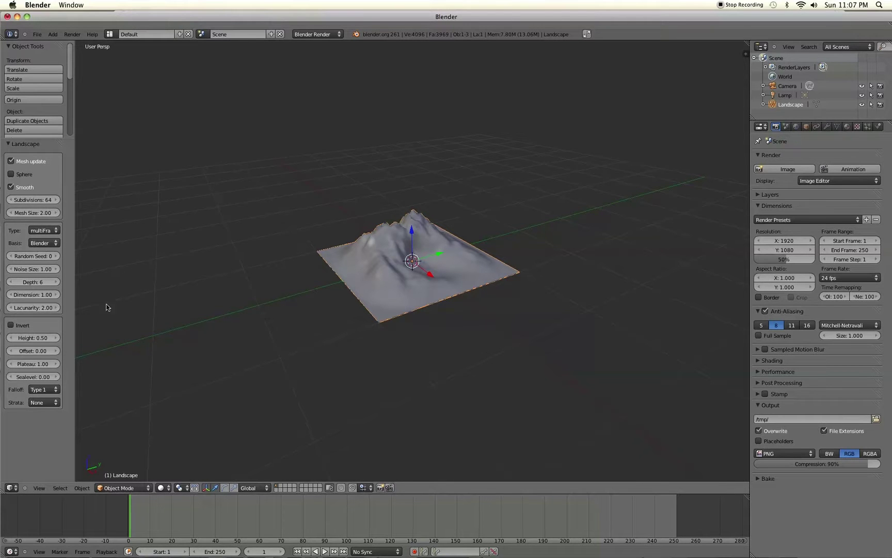
- Try out the landscape's Mesh update, Sphere and Smooth options, returning each to its initial state
{"action": "left_click", "coordinate": [10, 161]}
{"action": "left_click", "coordinate": [10, 162]}
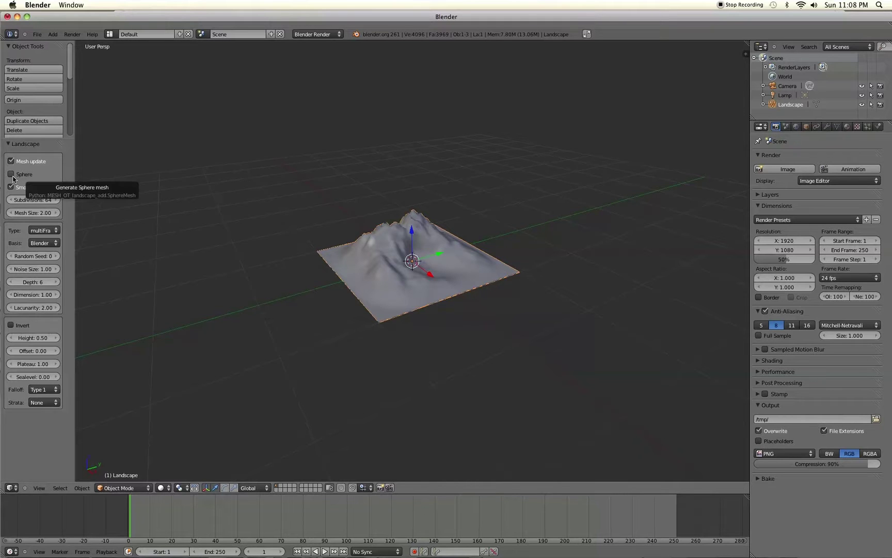
{"action": "left_click", "coordinate": [11, 175]}
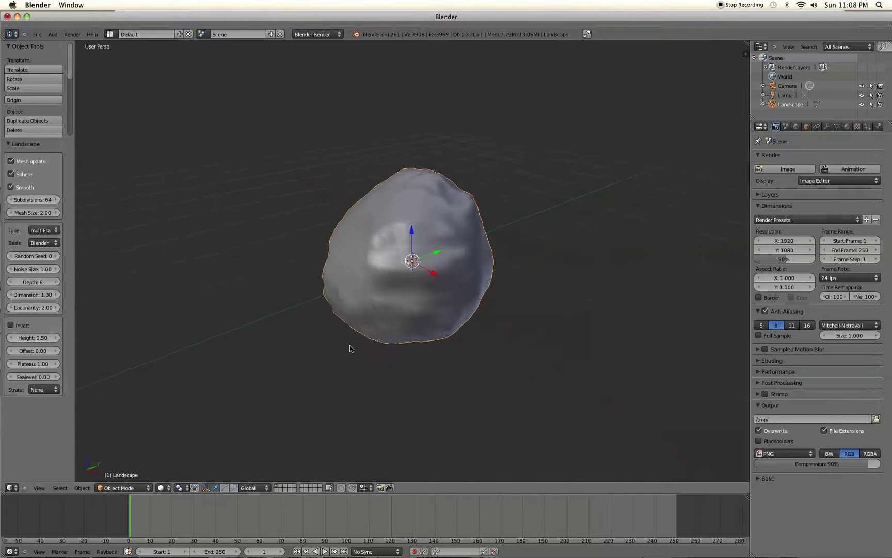
{"action": "middle_click_drag", "start_coordinate": [350, 348], "coordinate": [219, 292]}
{"action": "left_click", "coordinate": [12, 175]}
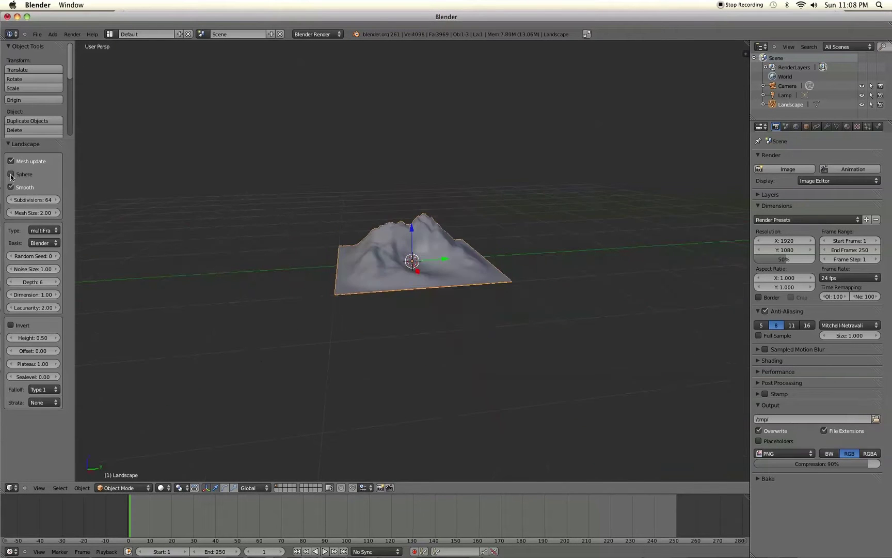
{"action": "middle_click_drag", "start_coordinate": [372, 295], "coordinate": [415, 312]}
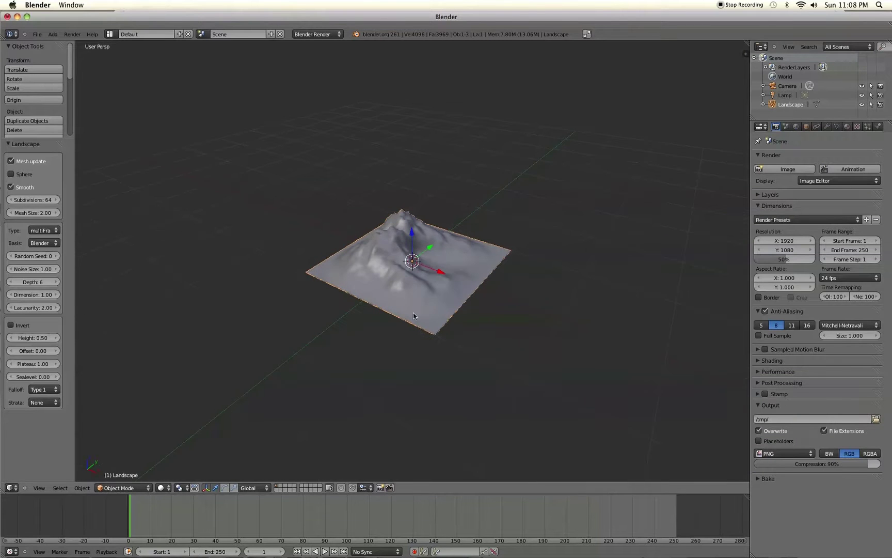
{"action": "left_click", "coordinate": [11, 187]}
{"action": "left_click", "coordinate": [11, 187]}
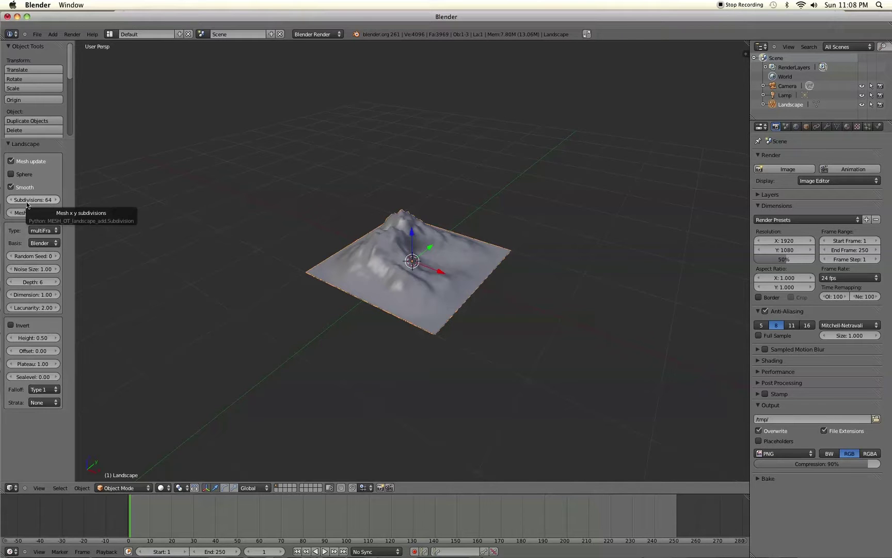
- Set the landscape's subdivisions to 128 and inspect the added surface detail
{"action": "middle_click_drag", "start_coordinate": [195, 260], "coordinate": [153, 267]}
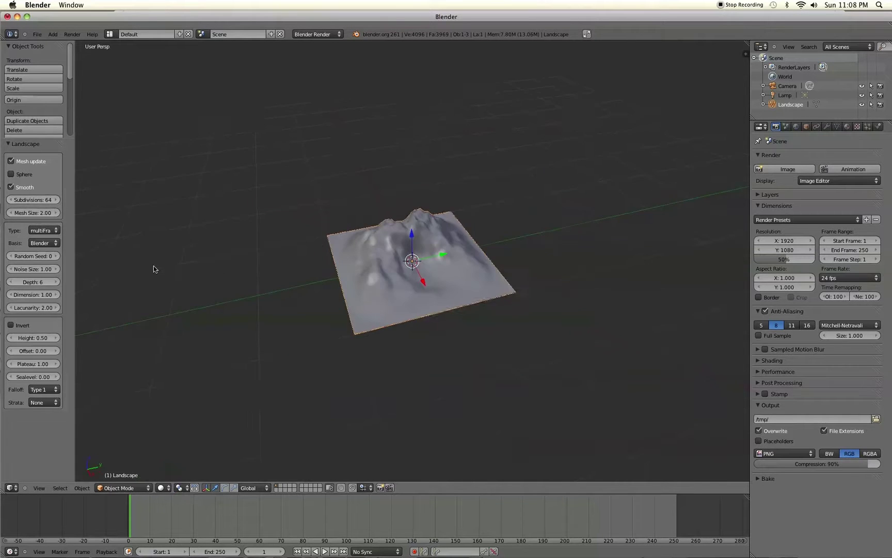
{"action": "left_click", "coordinate": [34, 201]}
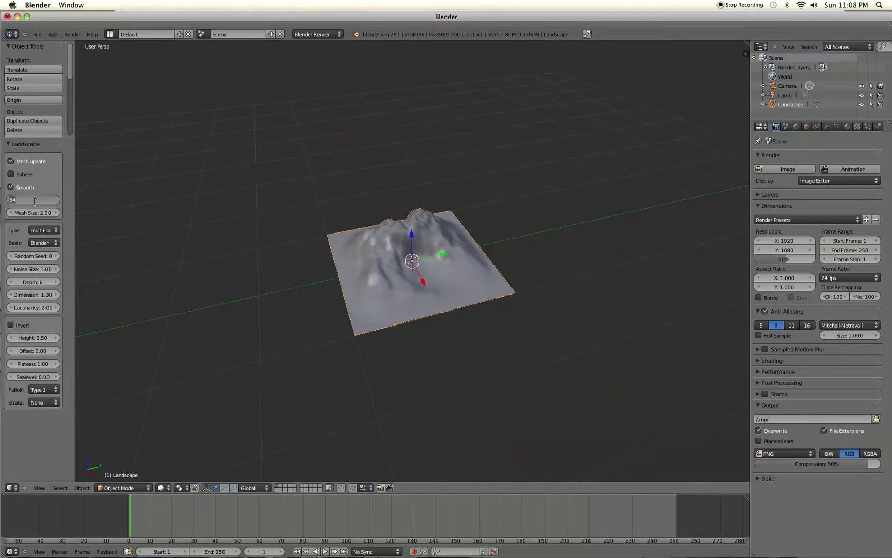
{"action": "type", "text": "128"}
{"action": "key", "text": "Return"}
{"action": "scroll", "coordinate": [475, 267], "scroll_direction": "up", "scroll_amount": 2}
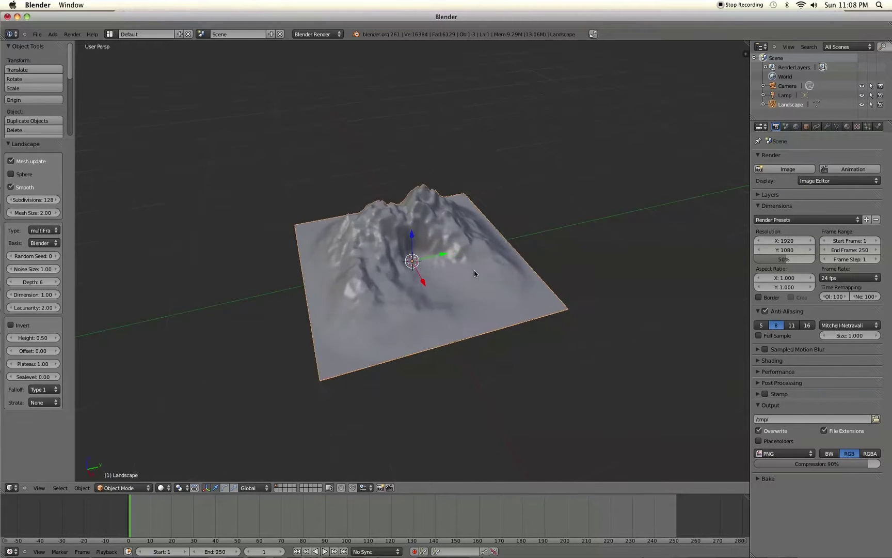
{"action": "scroll", "coordinate": [474, 274], "scroll_direction": "down", "scroll_amount": 4}
{"action": "scroll", "coordinate": [474, 275], "scroll_direction": "down", "scroll_amount": 3}
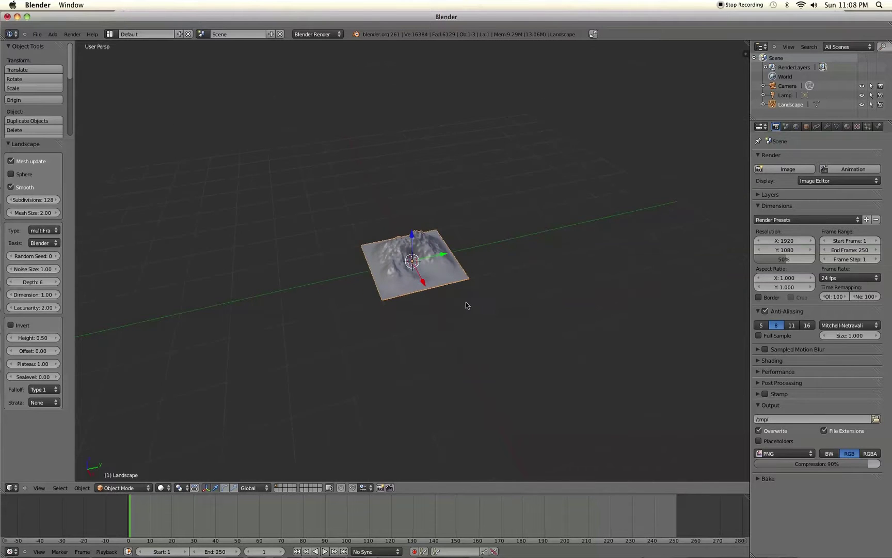
{"action": "scroll", "coordinate": [474, 325], "scroll_direction": "down", "scroll_amount": 1}
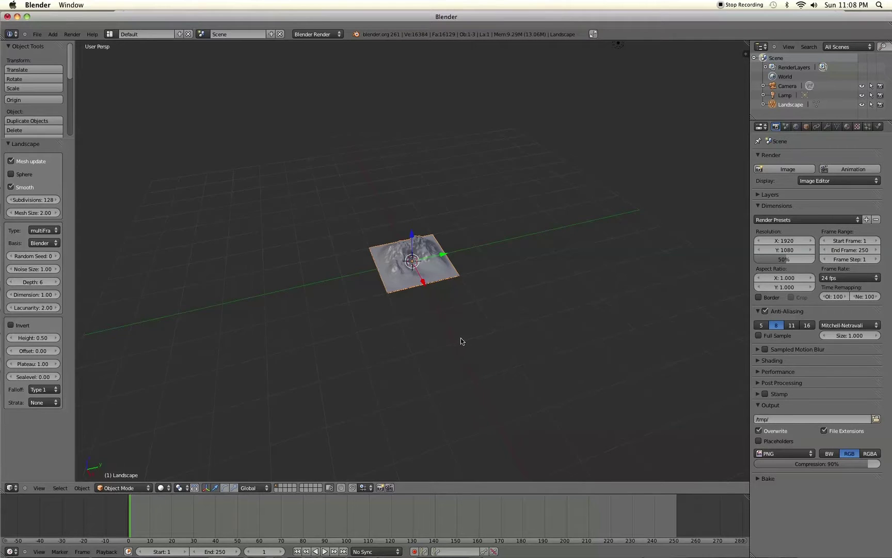
{"action": "scroll", "coordinate": [460, 338], "scroll_direction": "up", "scroll_amount": 4}
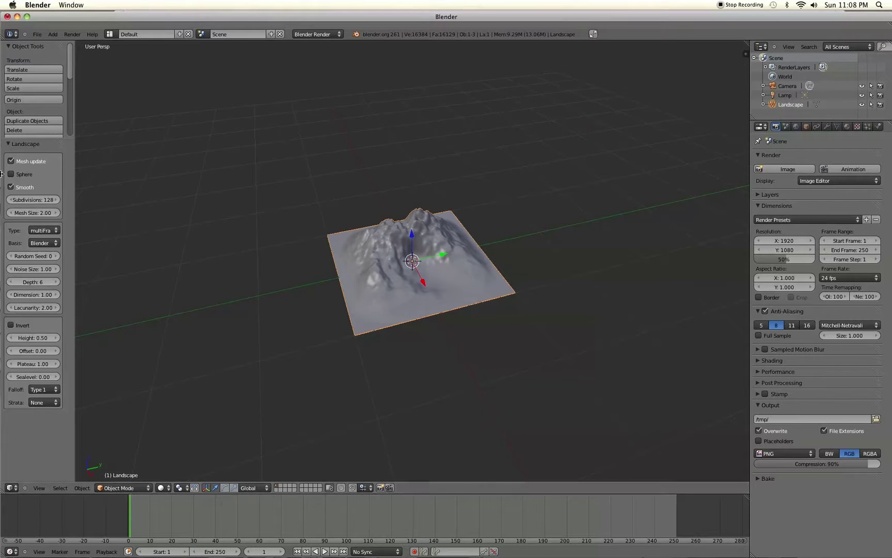
- Set the landscape's subdivisions back to 64
{"action": "left_click", "coordinate": [42, 201]}
{"action": "type", "text": "64"}
{"action": "key", "text": "Return"}
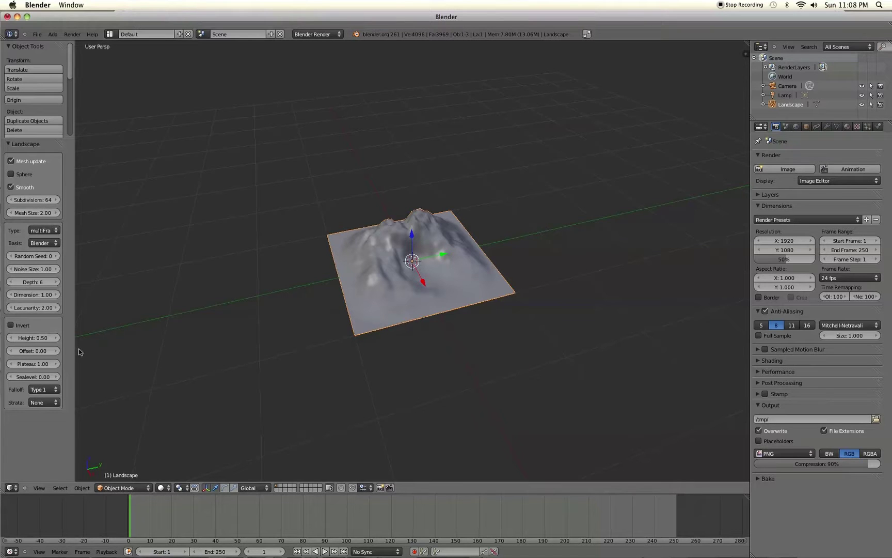
- Set the landscape's mesh size to 10 and view the enlarged terrain
{"action": "left_click", "coordinate": [36, 213]}
{"action": "type", "text": "10"}
{"action": "key", "text": "Return"}
{"action": "scroll", "coordinate": [390, 284], "scroll_direction": "down", "scroll_amount": 5}
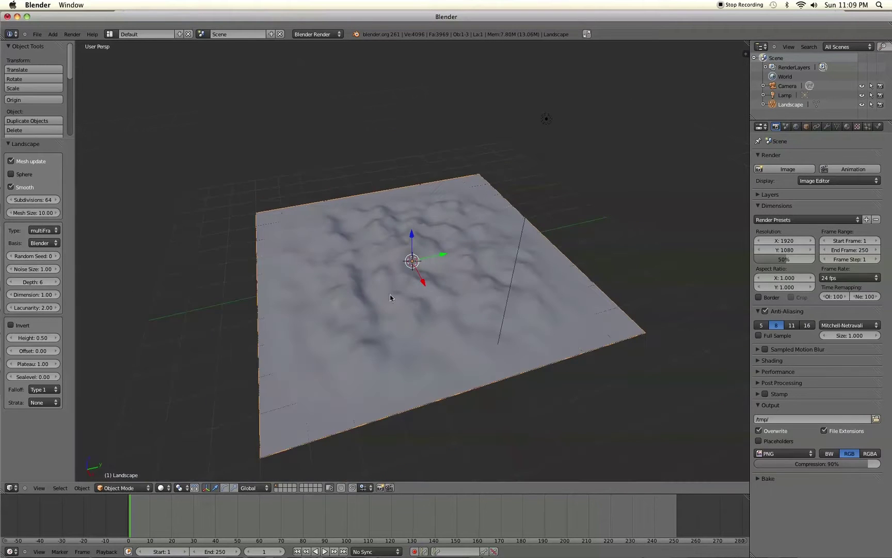
{"action": "left_click", "coordinate": [31, 213]}
{"action": "mouse_move", "coordinate": [657, 292]}
{"action": "middle_mouse_down"}
{"action": "mouse_move", "coordinate": [597, 255]}
{"action": "mouse_move", "coordinate": [544, 258]}
{"action": "mouse_move", "coordinate": [605, 299]}
{"action": "mouse_move", "coordinate": [652, 291]}
{"action": "middle_mouse_up"}
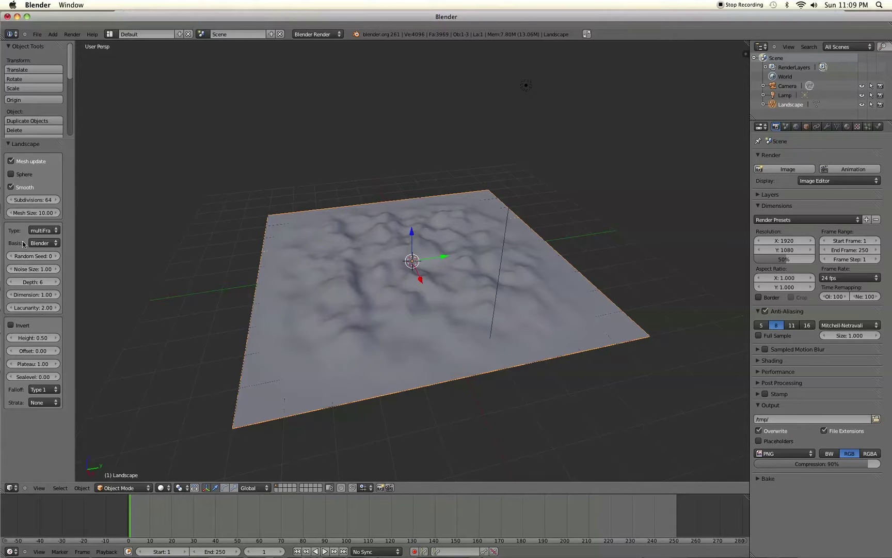
- Return the landscape's mesh size to 2
{"action": "left_click", "coordinate": [27, 213]}
{"action": "type", "text": "2"}
{"action": "key", "text": "Return"}
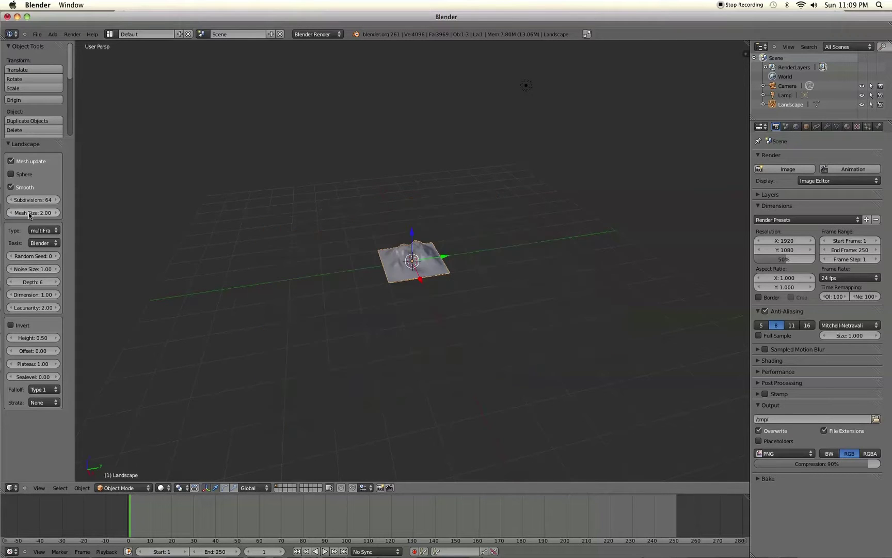
{"action": "scroll", "coordinate": [473, 285], "scroll_direction": "up", "scroll_amount": 4}
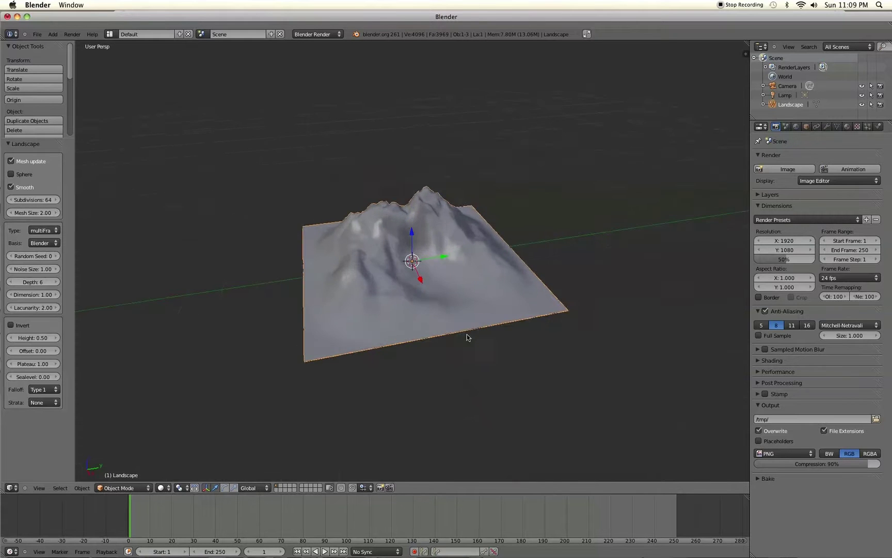
{"action": "mouse_move", "coordinate": [470, 336]}
{"action": "middle_mouse_down"}
{"action": "mouse_move", "coordinate": [387, 331]}
{"action": "mouse_move", "coordinate": [392, 305]}
{"action": "mouse_move", "coordinate": [493, 314]}
{"action": "mouse_move", "coordinate": [512, 333]}
{"action": "mouse_move", "coordinate": [482, 331]}
{"action": "middle_mouse_up"}
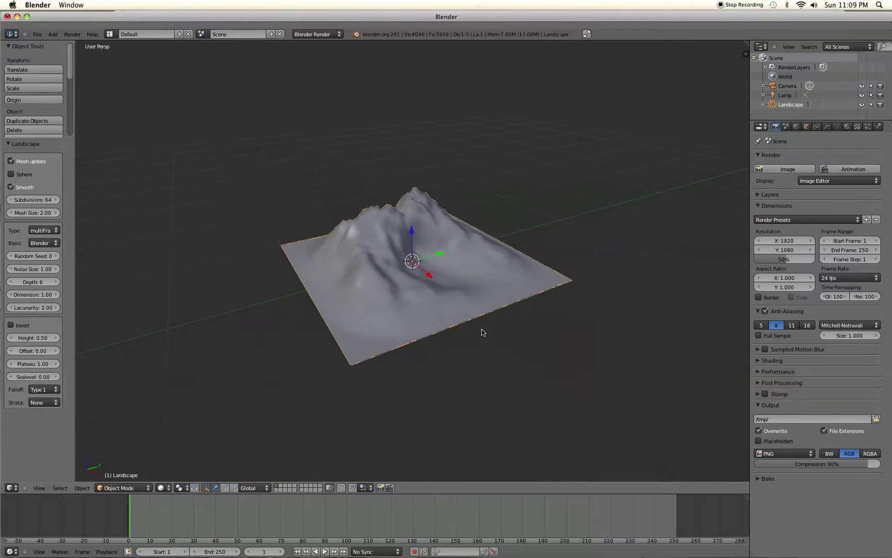
- Change the landscape's noise type to Strata_hTerrain and view the terrain from another angle
{"action": "left_click", "coordinate": [44, 231]}
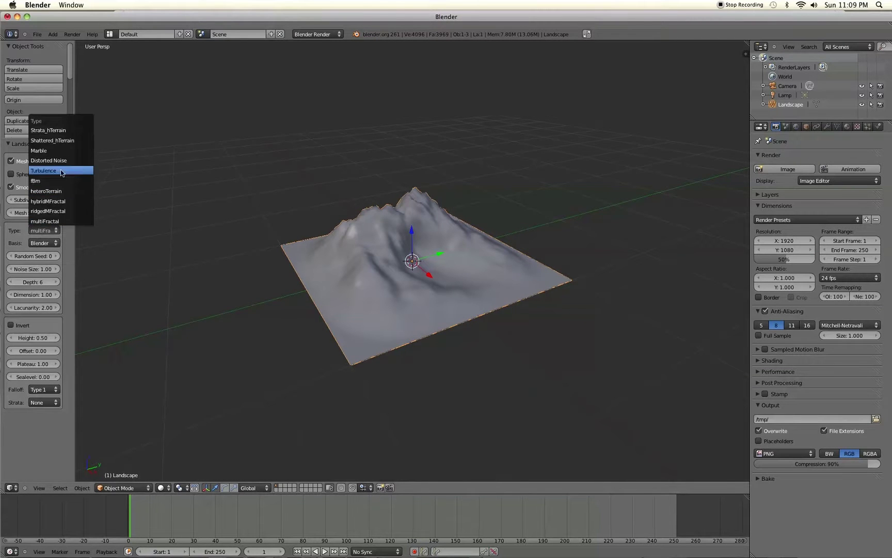
{"action": "left_click", "coordinate": [51, 130]}
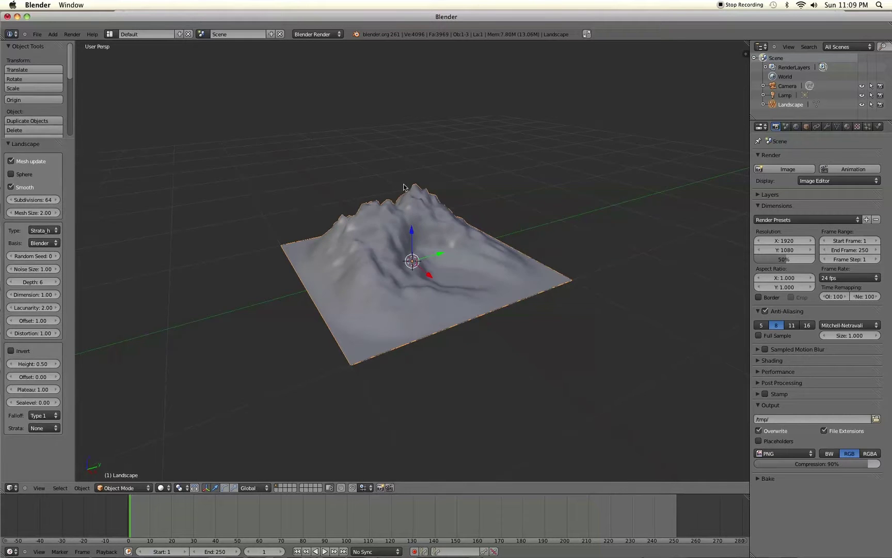
{"action": "middle_click_drag", "start_coordinate": [444, 227], "coordinate": [535, 232]}
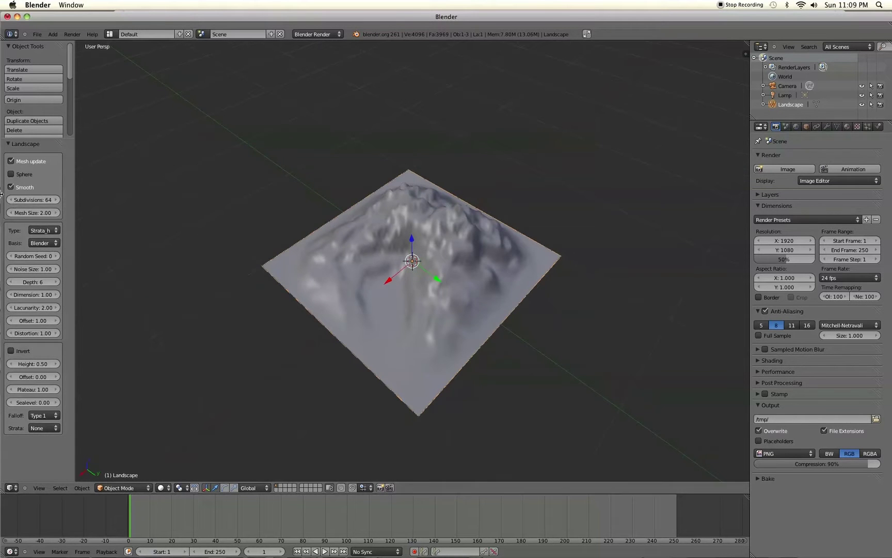
- Change the landscape's noise type to Shattered_hTerrain and view the terrain from another side
{"action": "left_click", "coordinate": [44, 230]}
{"action": "left_click", "coordinate": [57, 145]}
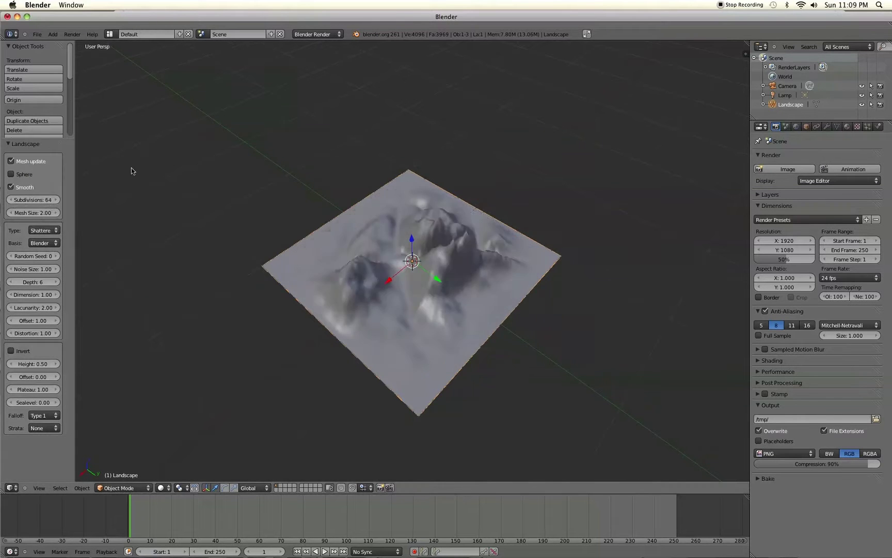
{"action": "middle_click_drag", "start_coordinate": [387, 274], "coordinate": [483, 264]}
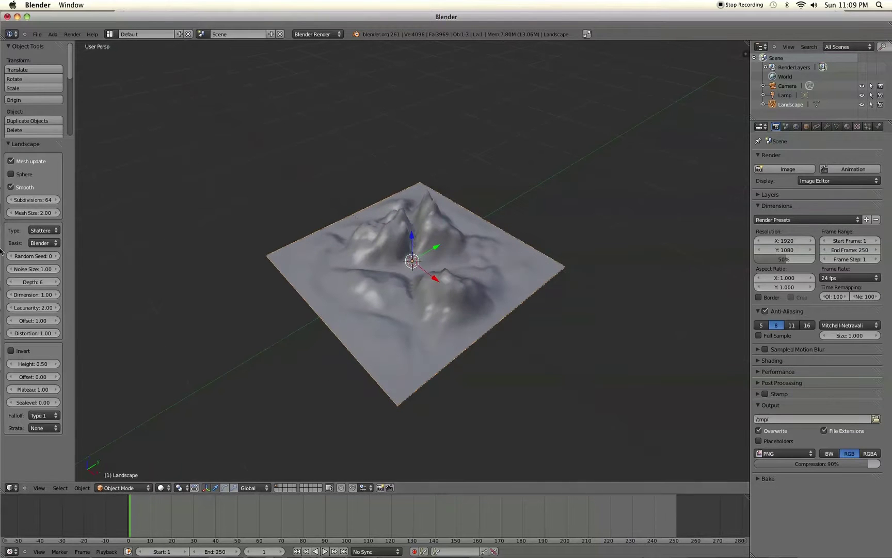
- Change the landscape's noise type to Marble and look at the terrain from a lower angle
{"action": "left_click", "coordinate": [44, 243]}
{"action": "left_click", "coordinate": [51, 237]}
{"action": "left_click", "coordinate": [51, 232]}
{"action": "left_click", "coordinate": [41, 153]}
{"action": "middle_click_drag", "start_coordinate": [255, 249], "coordinate": [253, 227]}
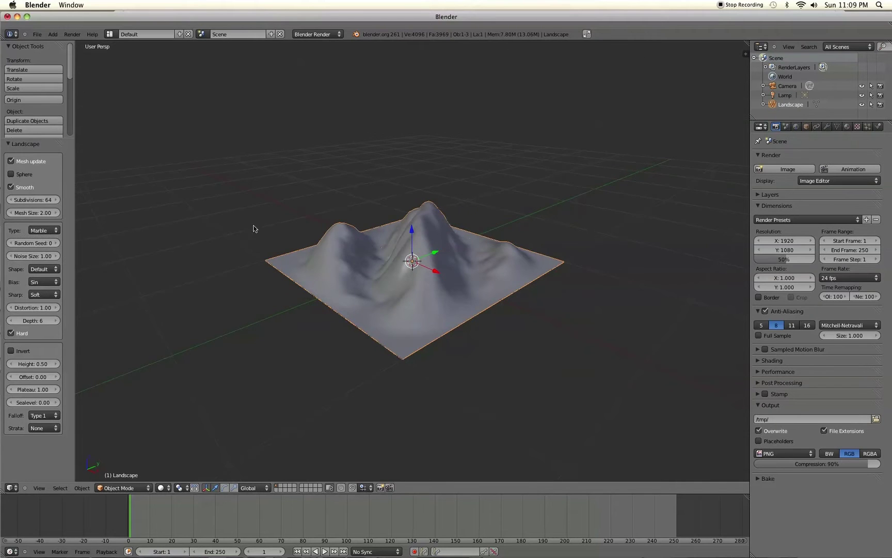
- Change the landscape's noise type to Distorted Noise and view the terrain from another side
{"action": "left_click", "coordinate": [53, 230]}
{"action": "left_click", "coordinate": [53, 160]}
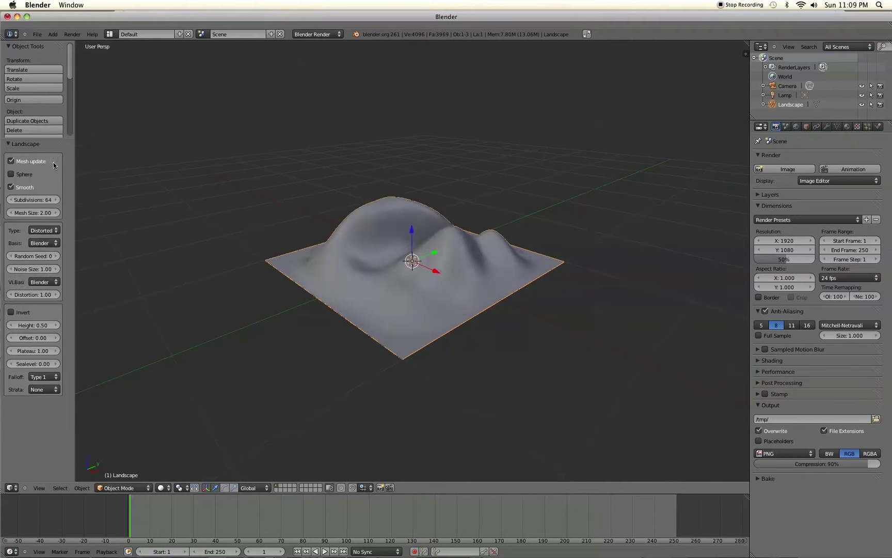
{"action": "middle_click_drag", "start_coordinate": [464, 329], "coordinate": [425, 329]}
- Change the landscape's noise type to fBm and view the resulting terrain
{"action": "left_click", "coordinate": [44, 230]}
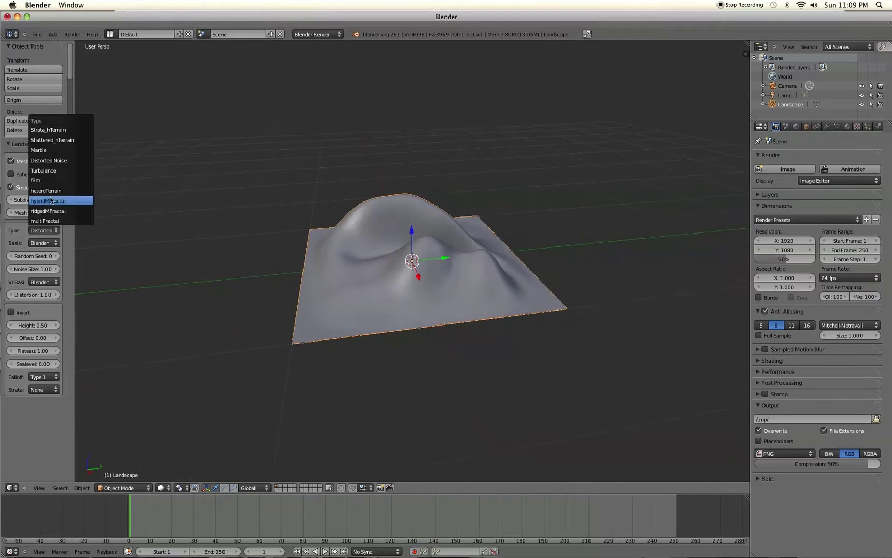
{"action": "left_click", "coordinate": [39, 179]}
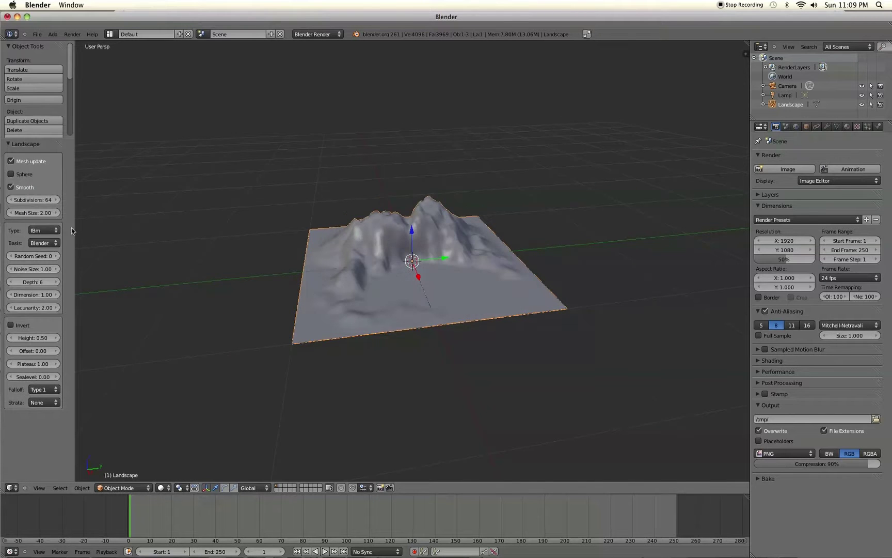
{"action": "middle_click_drag", "start_coordinate": [173, 267], "coordinate": [206, 268]}
- Set the landscape's noise type back to Shattered_hTerrain and view the terrain diagonally
{"action": "left_click", "coordinate": [45, 230]}
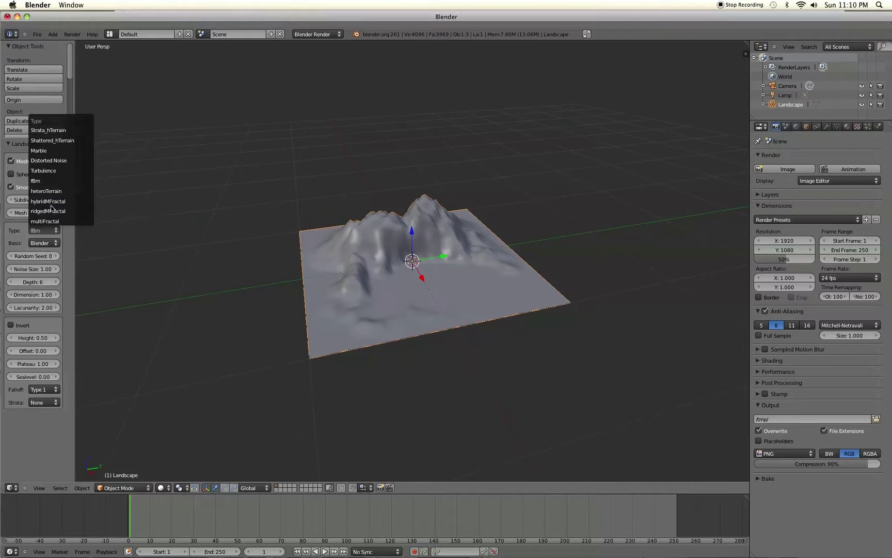
{"action": "left_click", "coordinate": [52, 141]}
{"action": "middle_click_drag", "start_coordinate": [240, 317], "coordinate": [288, 322]}
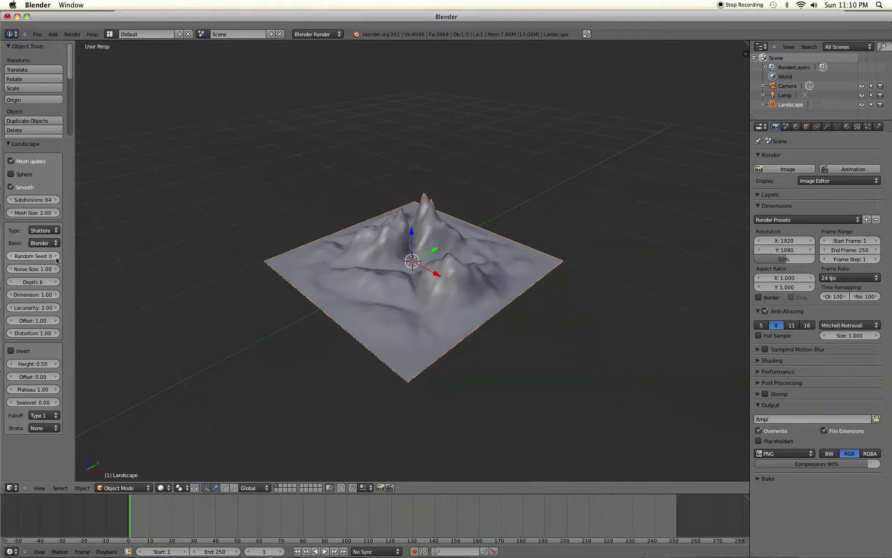
- Step through the landscape's random seeds, settle on seed 5, and view the terrain from several sides
{"action": "left_click", "coordinate": [57, 257]}
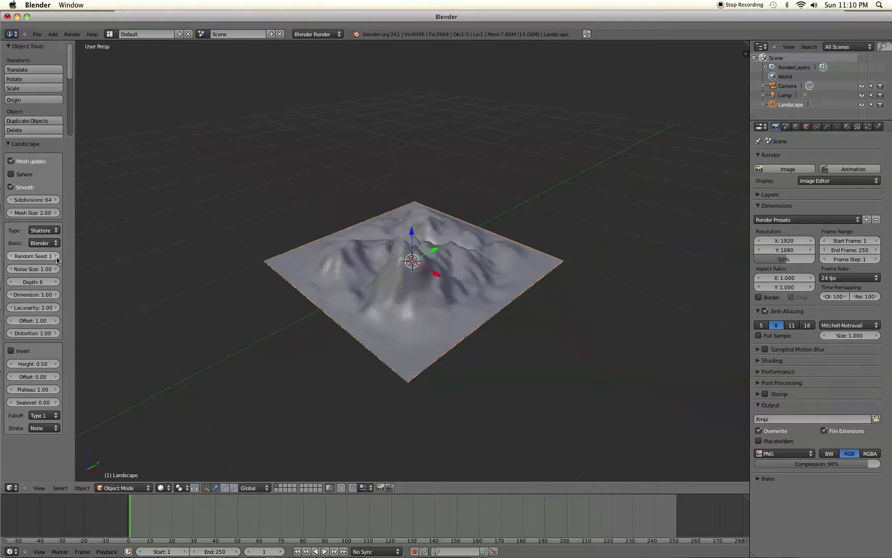
{"action": "left_click", "coordinate": [56, 256]}
{"action": "left_click", "coordinate": [56, 256]}
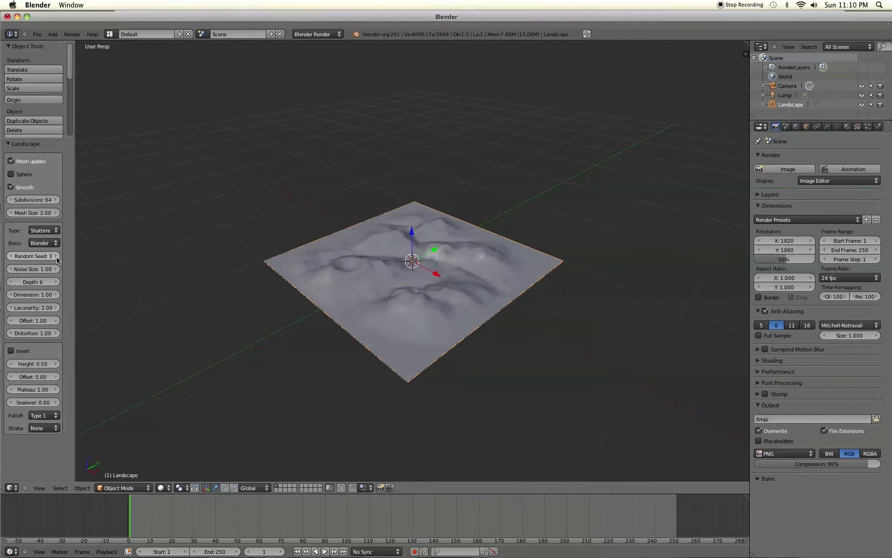
{"action": "left_click", "coordinate": [57, 256]}
{"action": "left_click", "coordinate": [57, 256]}
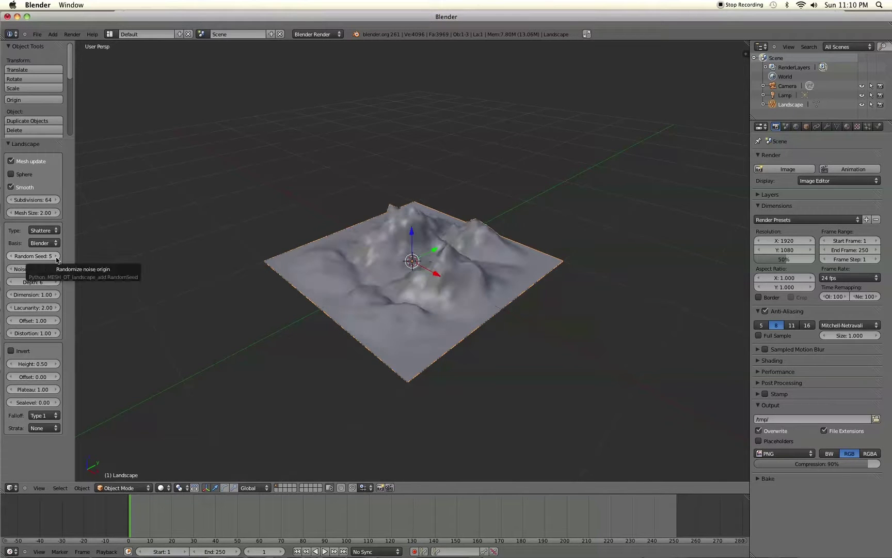
{"action": "left_click", "coordinate": [57, 256]}
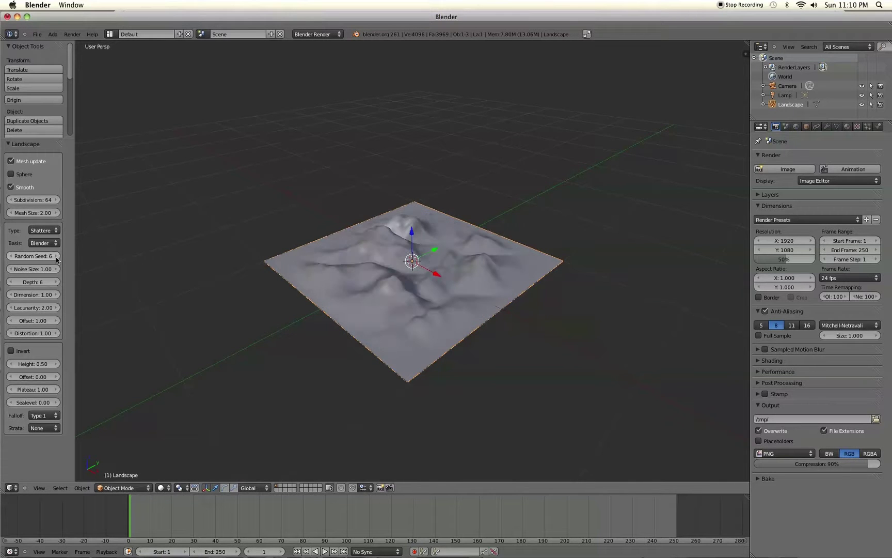
{"action": "left_click", "coordinate": [11, 256]}
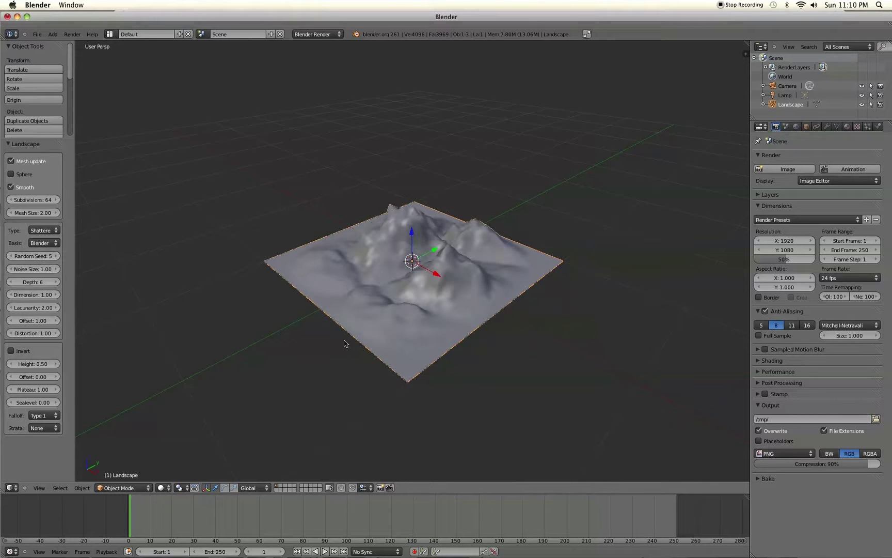
{"action": "mouse_move", "coordinate": [344, 346]}
{"action": "middle_mouse_down"}
{"action": "mouse_move", "coordinate": [392, 372]}
{"action": "mouse_move", "coordinate": [400, 365]}
{"action": "mouse_move", "coordinate": [351, 360]}
{"action": "mouse_move", "coordinate": [348, 347]}
{"action": "middle_mouse_up"}
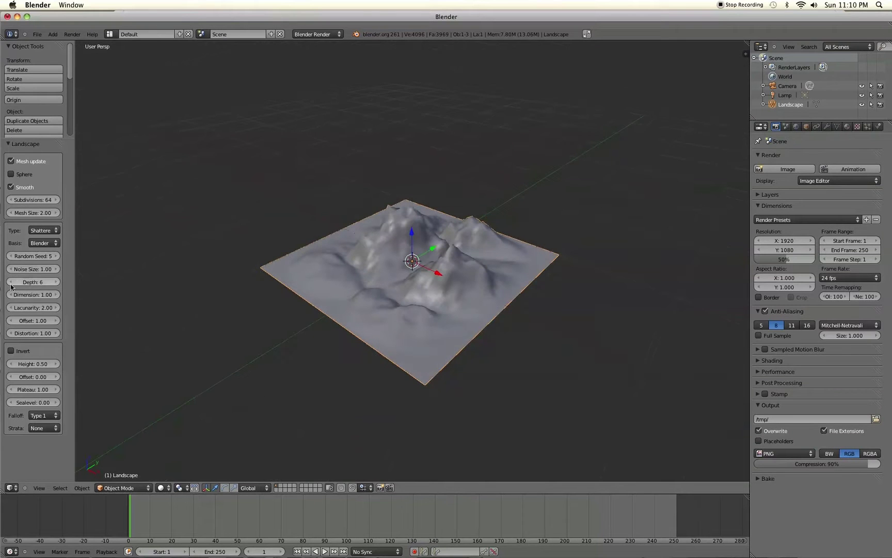
{"action": "middle_click_drag", "start_coordinate": [265, 326], "coordinate": [370, 329]}
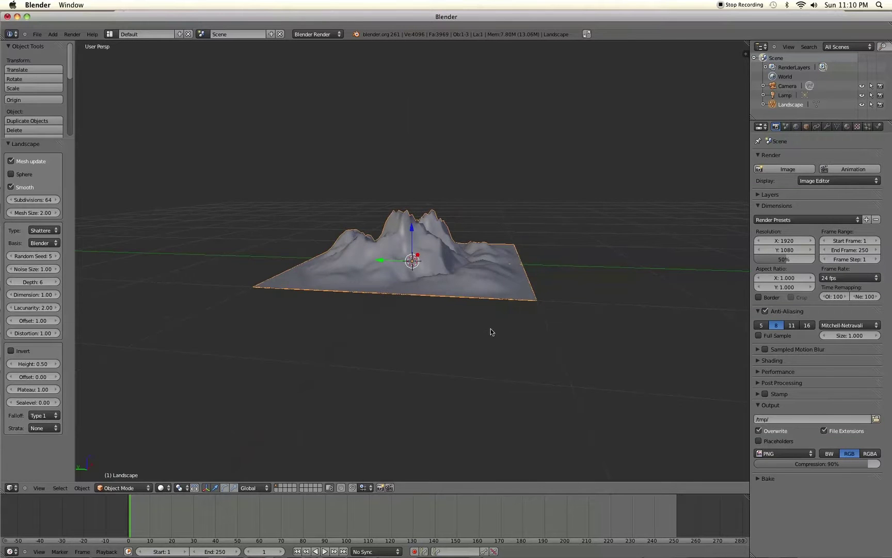
{"action": "middle_click_drag", "start_coordinate": [488, 333], "coordinate": [478, 334]}
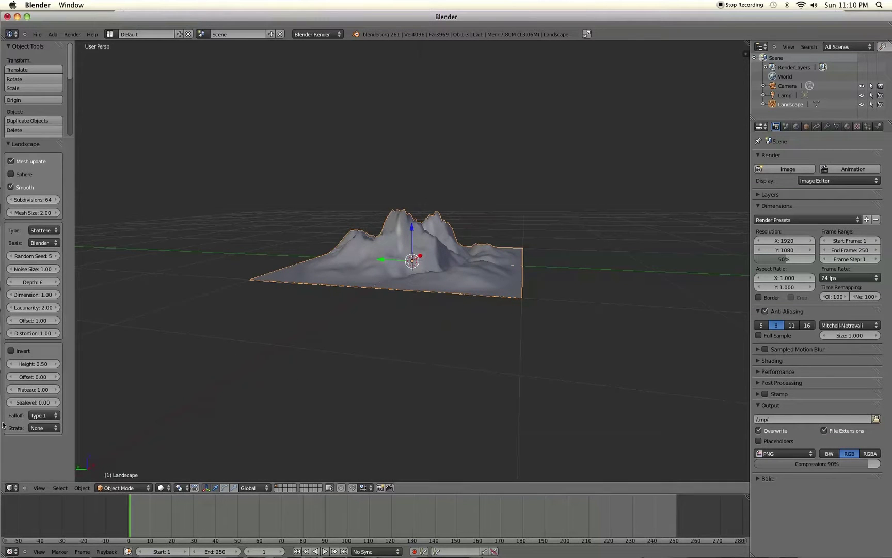
- Try different sea levels on the landscape and bring the value back to 0.00
{"action": "left_click", "coordinate": [57, 401]}
{"action": "left_click_drag", "start_coordinate": [58, 403], "coordinate": [72, 404]}
{"action": "middle_click_drag", "start_coordinate": [537, 289], "coordinate": [446, 304]}
{"action": "left_click_drag", "start_coordinate": [16, 406], "coordinate": [10, 404]}
{"action": "left_click", "coordinate": [56, 403]}
{"action": "left_click", "coordinate": [57, 402]}
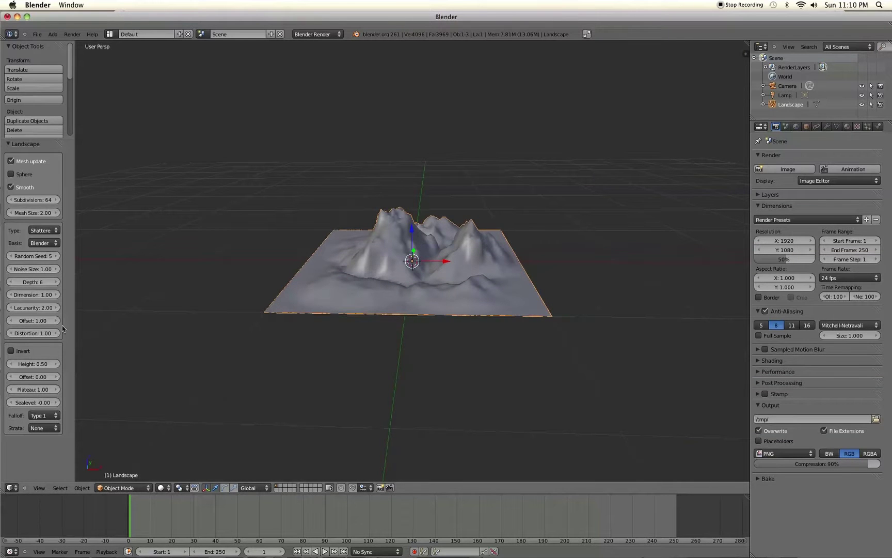
- Split the 3D view into two side-by-side areas and turn one of them into a UV/Image Editor
{"action": "middle_click_drag", "start_coordinate": [140, 319], "coordinate": [395, 338]}
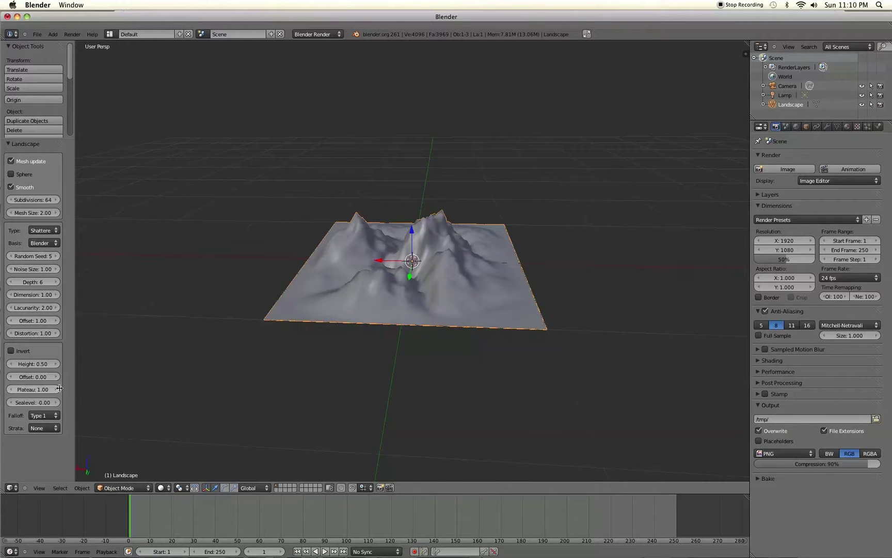
{"action": "middle_click_drag", "start_coordinate": [470, 342], "coordinate": [300, 344]}
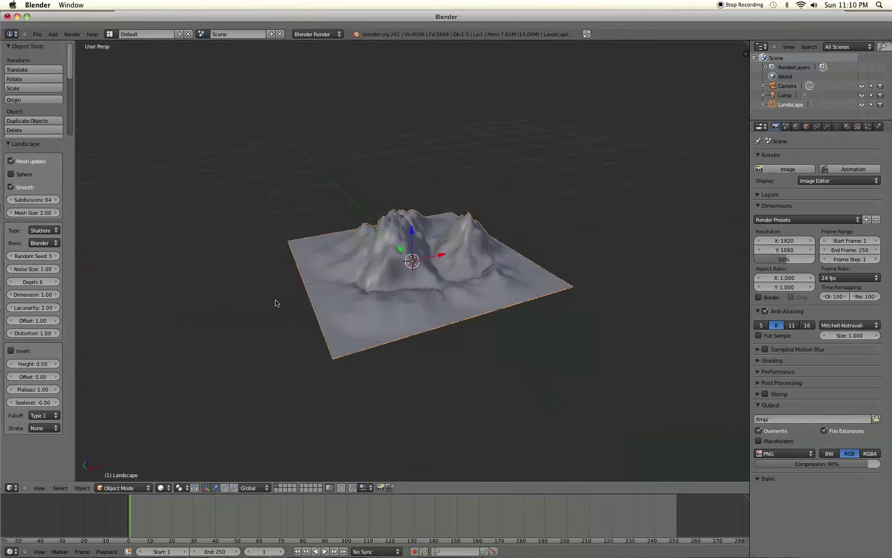
{"action": "middle_click_drag", "start_coordinate": [275, 300], "coordinate": [487, 337]}
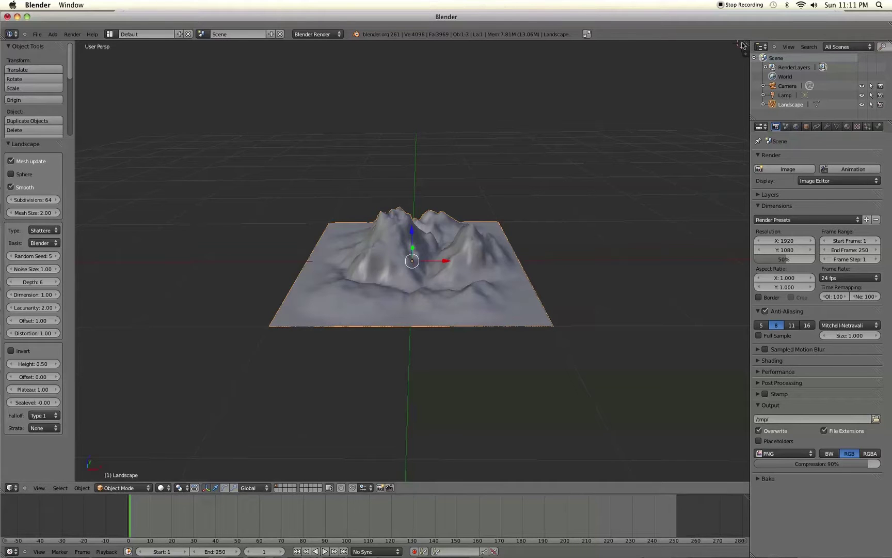
{"action": "left_click_drag", "start_coordinate": [742, 45], "coordinate": [354, 97]}
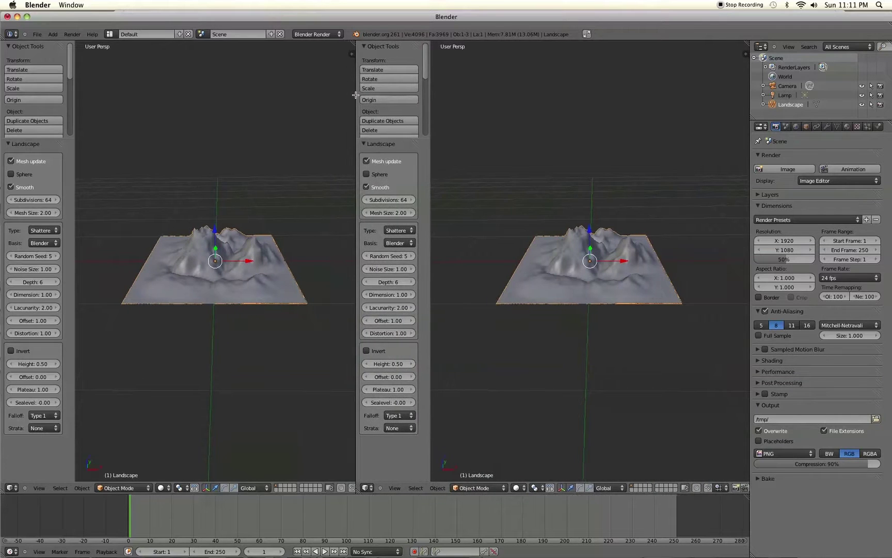
{"action": "left_click", "coordinate": [215, 268]}
{"action": "left_click", "coordinate": [222, 280]}
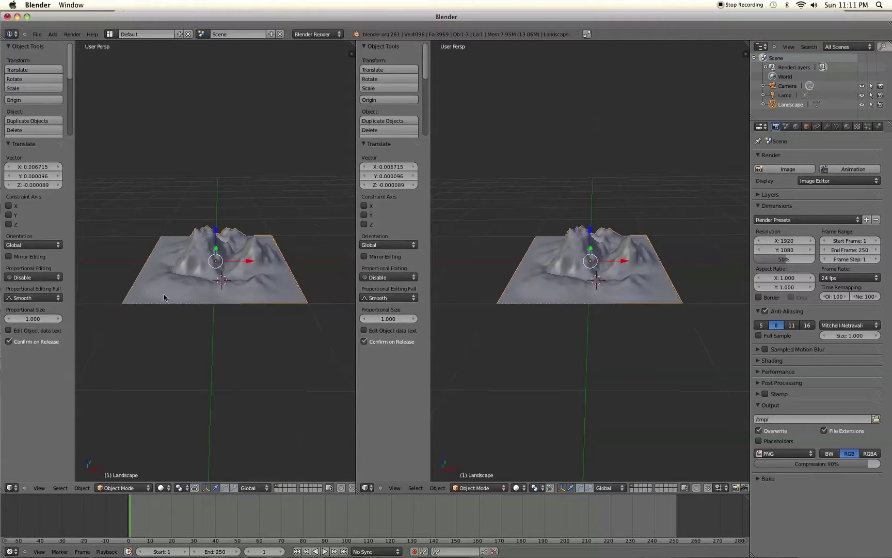
{"action": "left_click", "coordinate": [11, 488]}
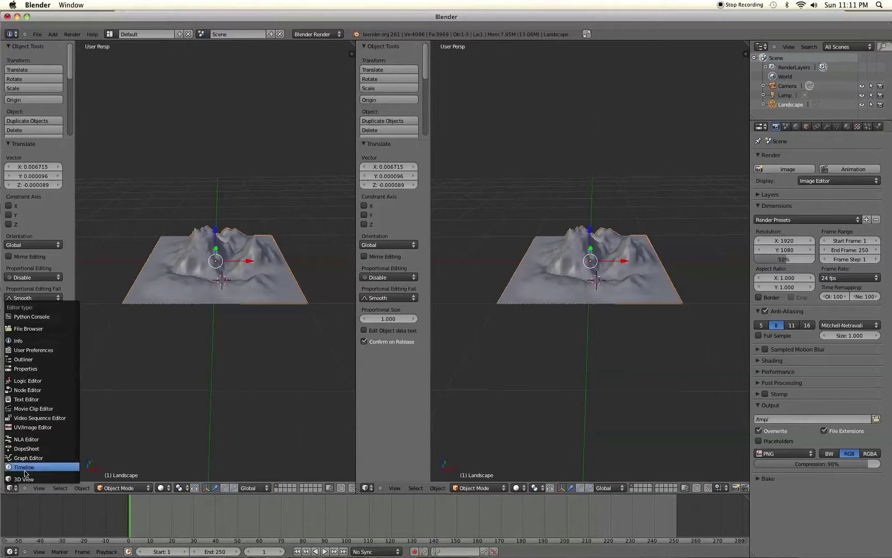
{"action": "left_click", "coordinate": [22, 428]}
- Enter Edit Mode on the landscape, select the whole mesh, and unwrap it with Cube Projection
{"action": "scroll", "coordinate": [165, 365], "scroll_direction": "up", "scroll_amount": 2}
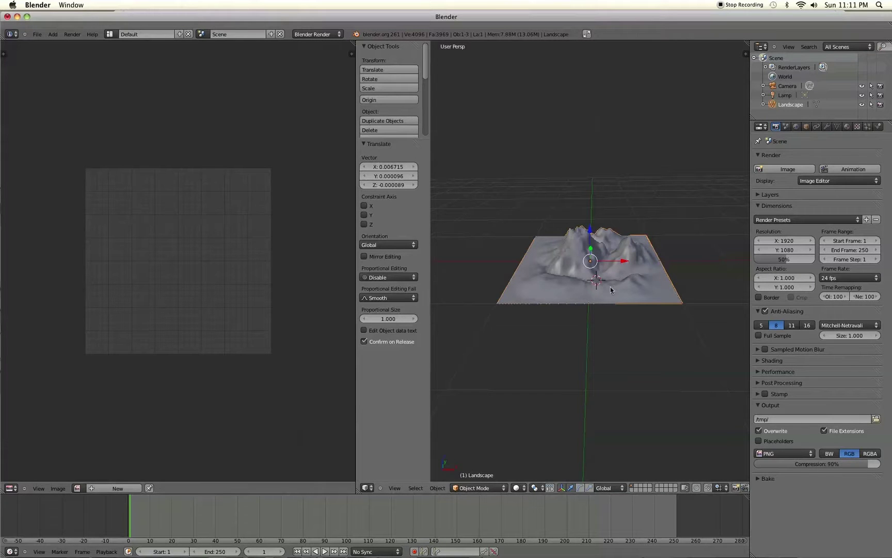
{"action": "key", "text": "Tab"}
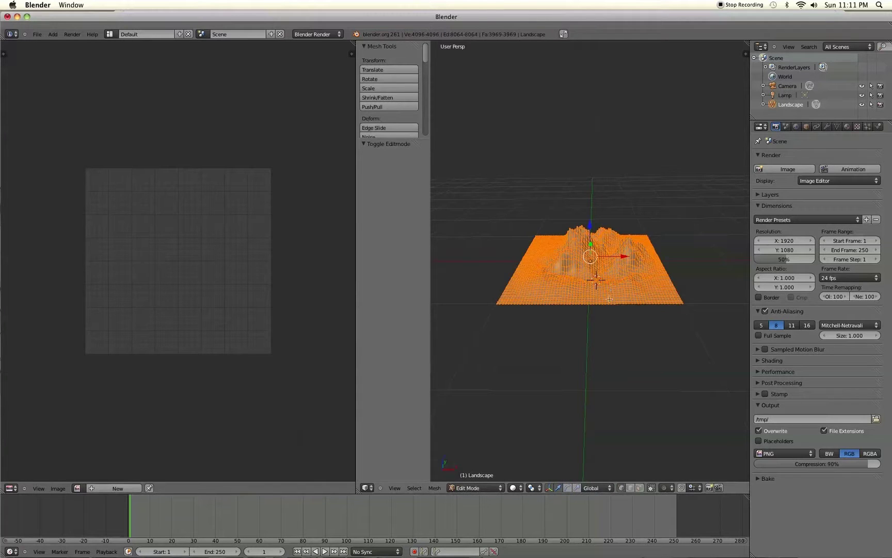
{"action": "scroll", "coordinate": [577, 298], "scroll_direction": "up", "scroll_amount": 4}
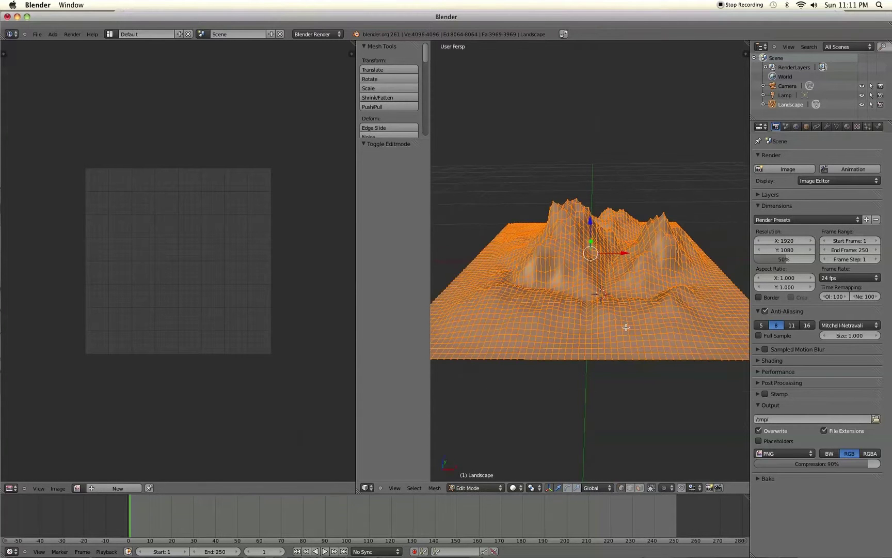
{"action": "key", "text": "a"}
{"action": "key", "text": "a"}
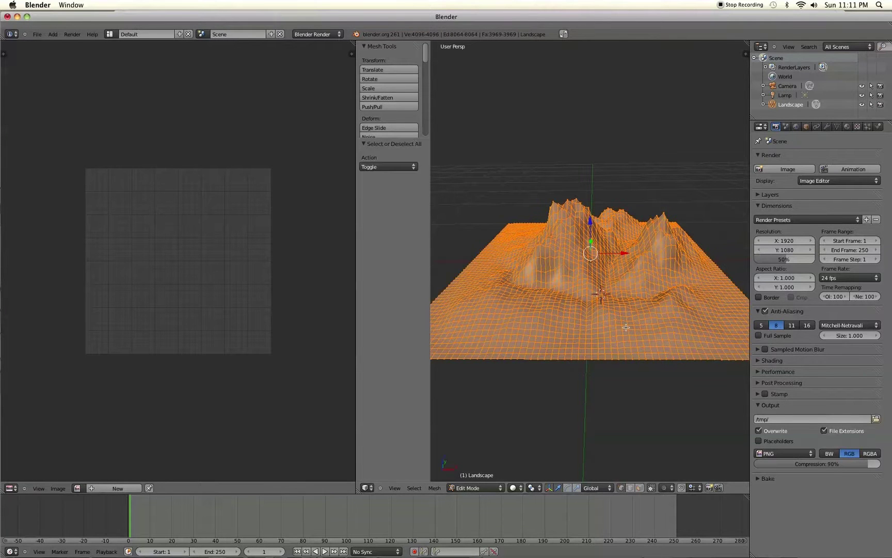
{"action": "key", "text": "u"}
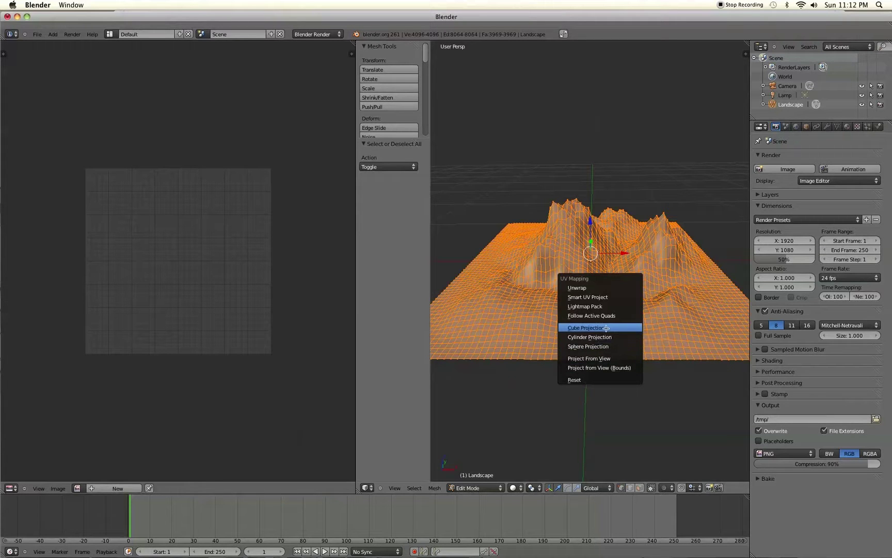
{"action": "left_click", "coordinate": [616, 327]}
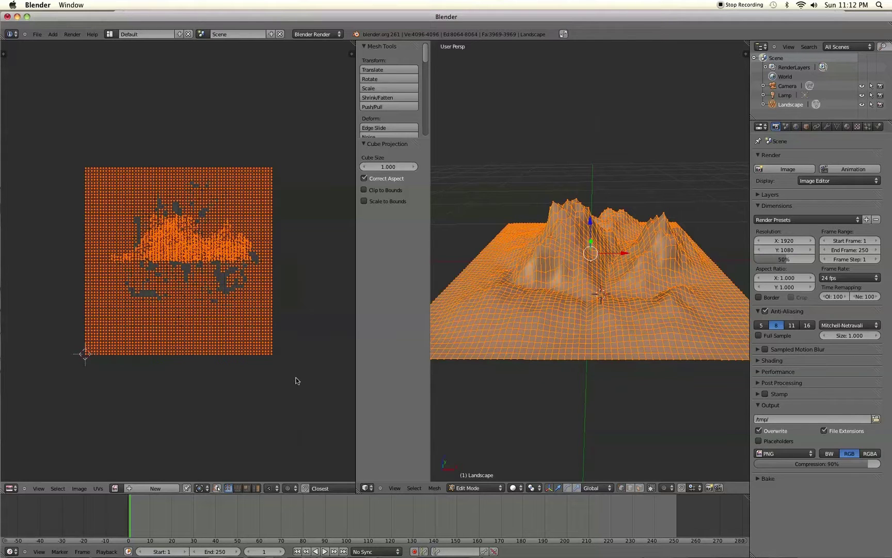
- Switch to the Safari window to look at the Google image results for dirt texture, and return to Blender
{"action": "key", "text": "F9"}
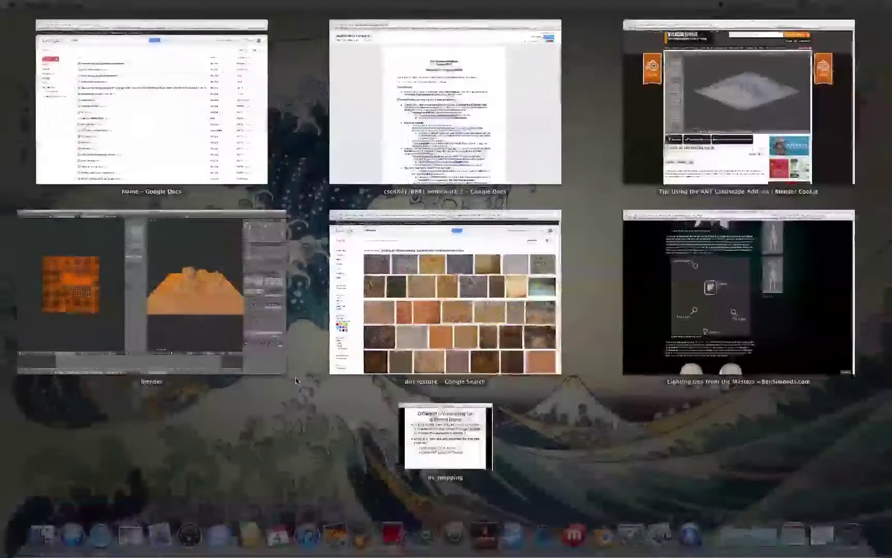
{"action": "left_click", "coordinate": [395, 319]}
{"action": "left_click", "coordinate": [320, 73]}
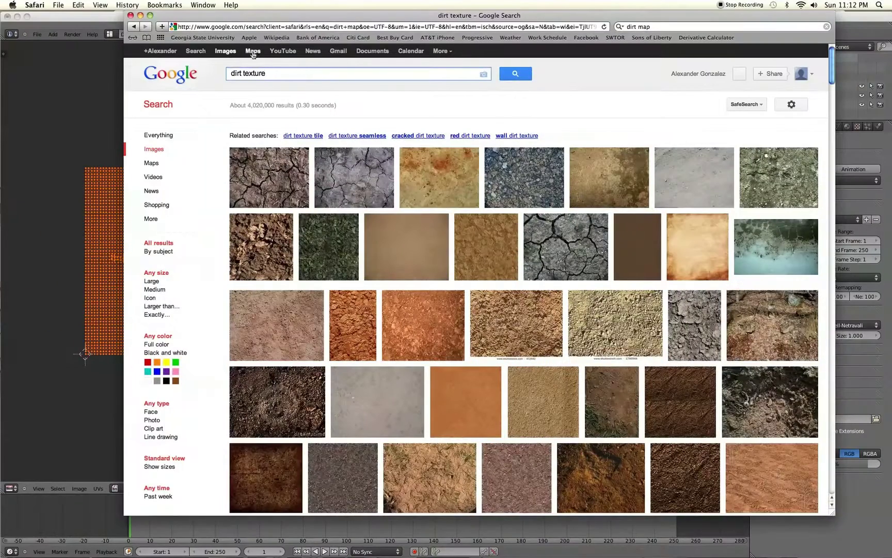
{"action": "mouse_move", "coordinate": [418, 334]}
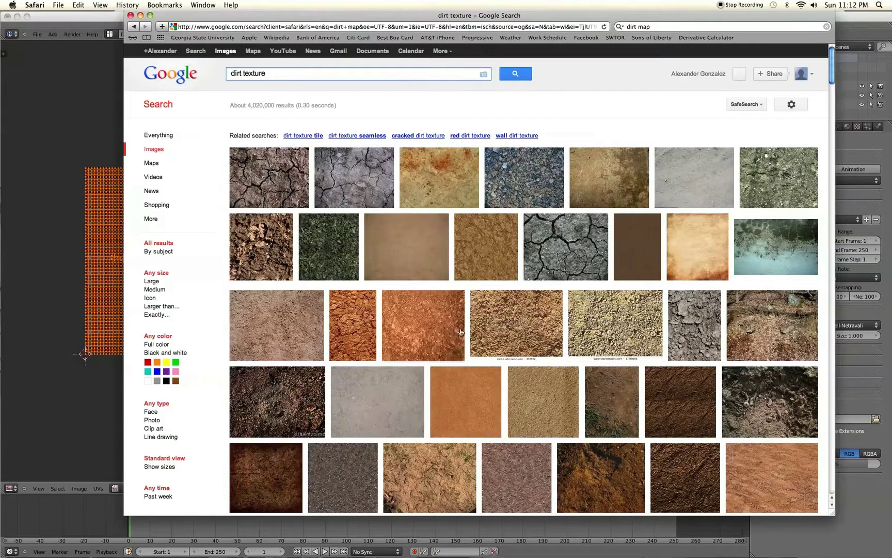
{"action": "left_click", "coordinate": [70, 419]}
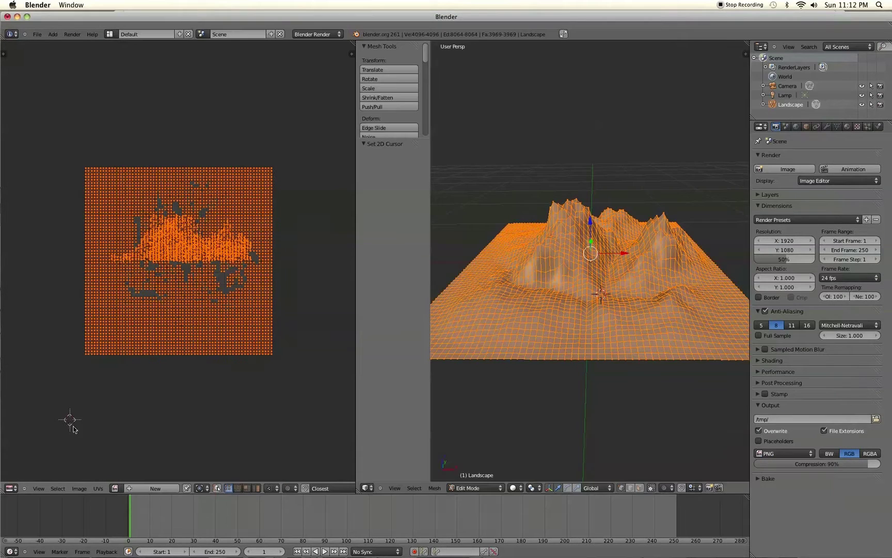
- Open Dirt_Texture_1_by_Falln_Stock.jpg from the Downloads folder as the image behind the landscape's UV layout
{"action": "left_click", "coordinate": [80, 489]}
{"action": "left_click", "coordinate": [80, 488]}
{"action": "left_click", "coordinate": [102, 472]}
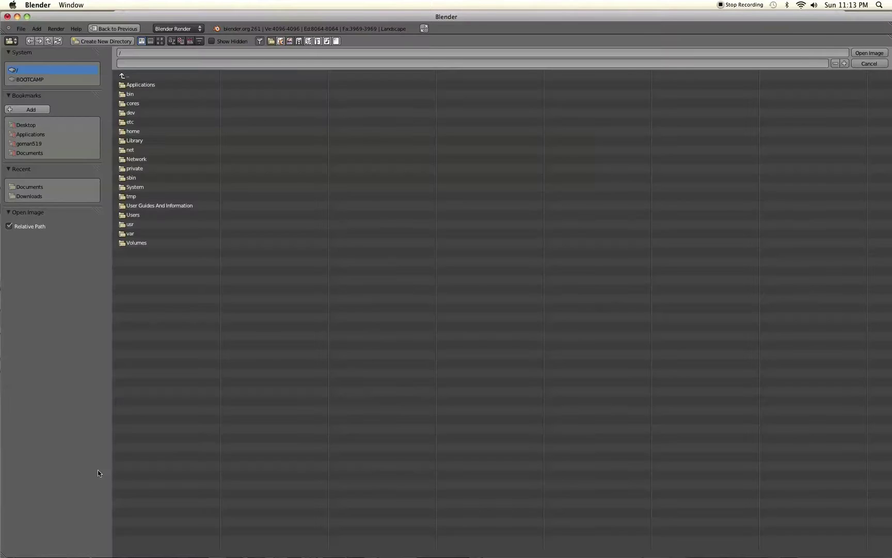
{"action": "left_click", "coordinate": [36, 198]}
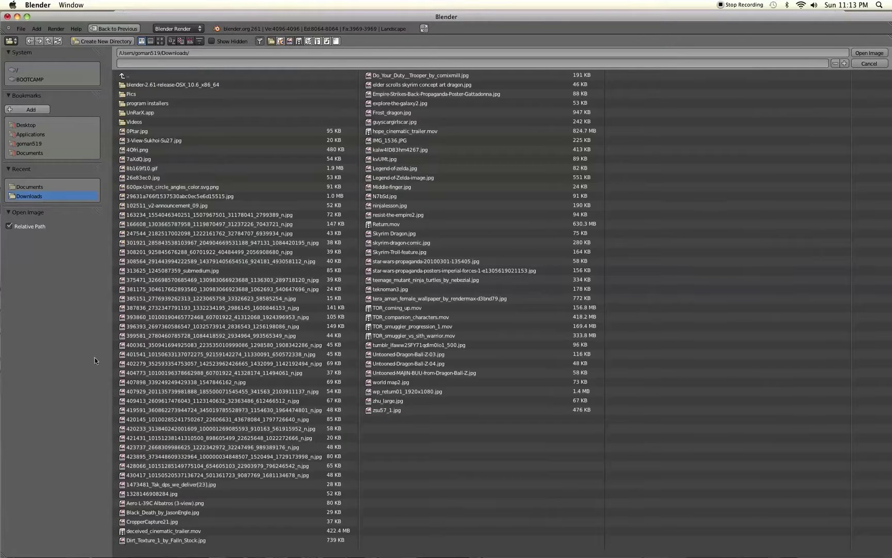
{"action": "double_click", "coordinate": [152, 540]}
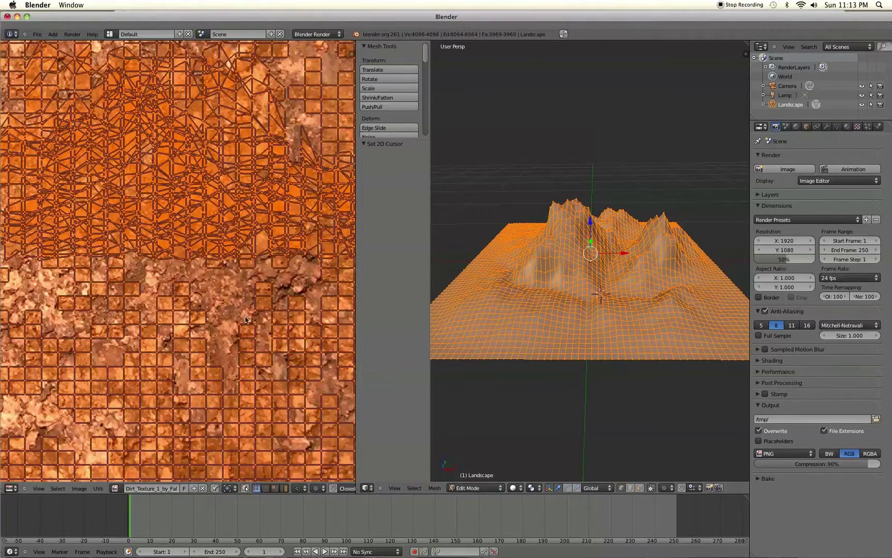
{"action": "scroll", "coordinate": [245, 319], "scroll_direction": "down", "scroll_amount": 8}
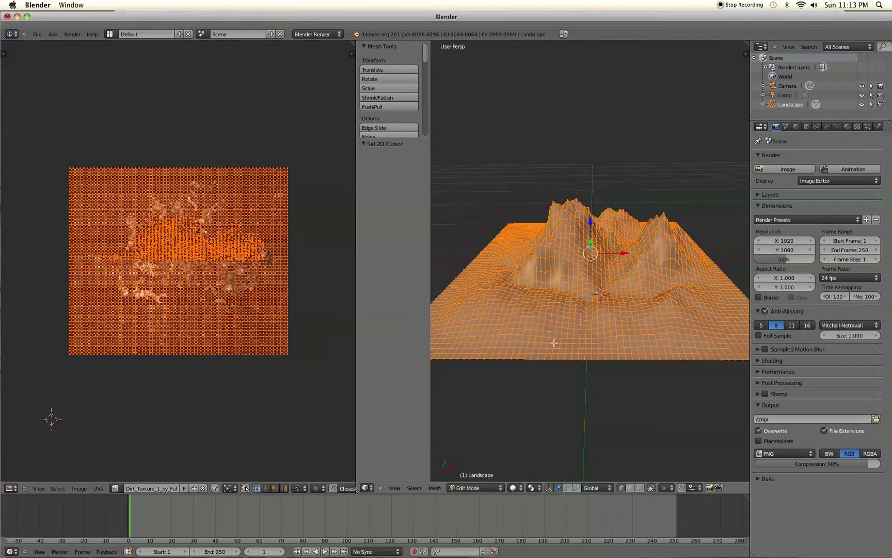
- Set the 3D view's viewport shading to Texture and check the landscape in Object Mode before returning to Edit Mode
{"action": "left_click", "coordinate": [512, 488]}
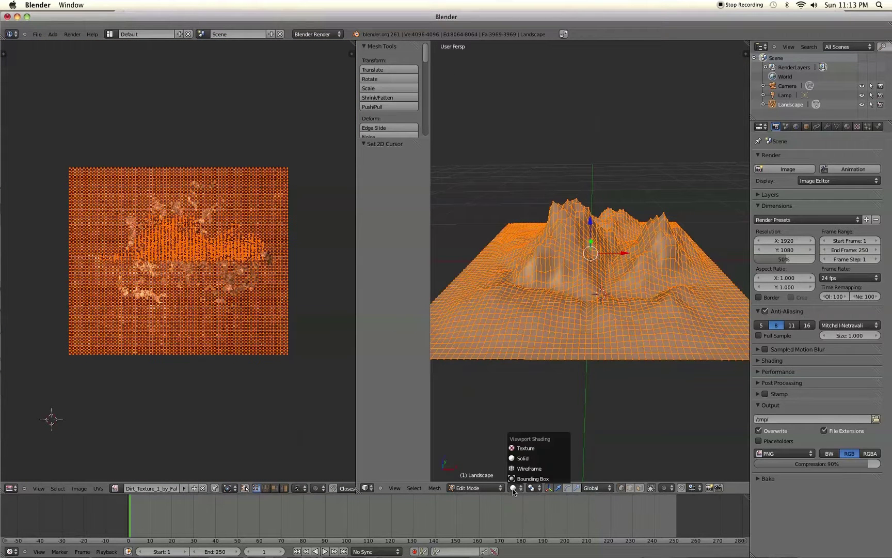
{"action": "left_click", "coordinate": [513, 488]}
{"action": "left_click", "coordinate": [513, 488]}
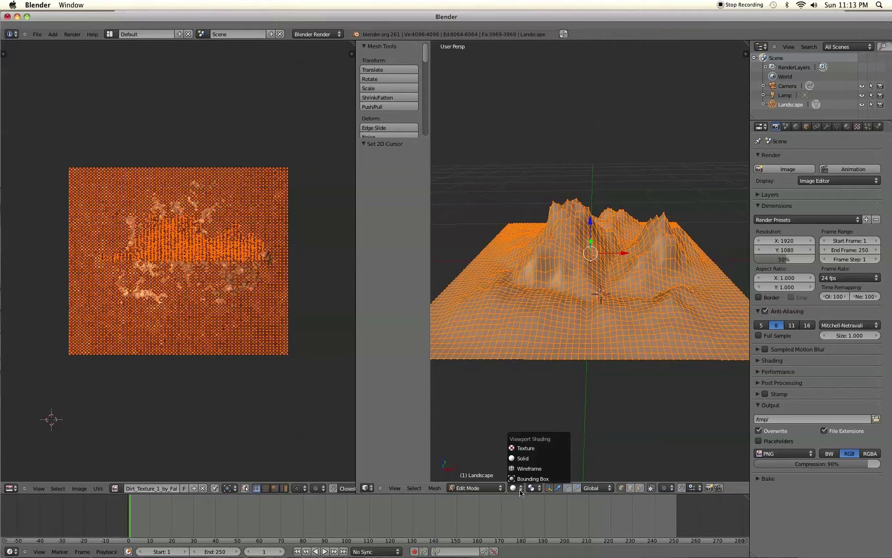
{"action": "left_click", "coordinate": [534, 453]}
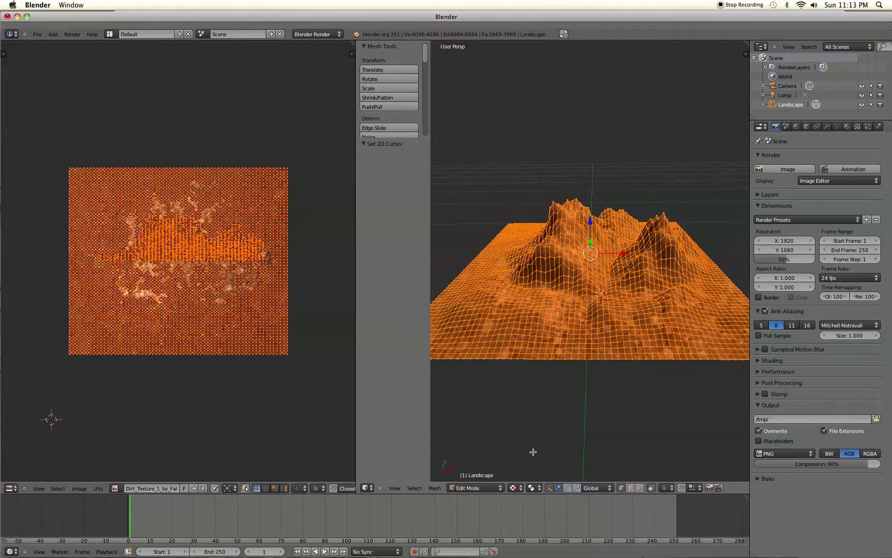
{"action": "middle_click_drag", "start_coordinate": [587, 394], "coordinate": [605, 405]}
{"action": "key", "text": "Tab"}
{"action": "key", "text": "Tab"}
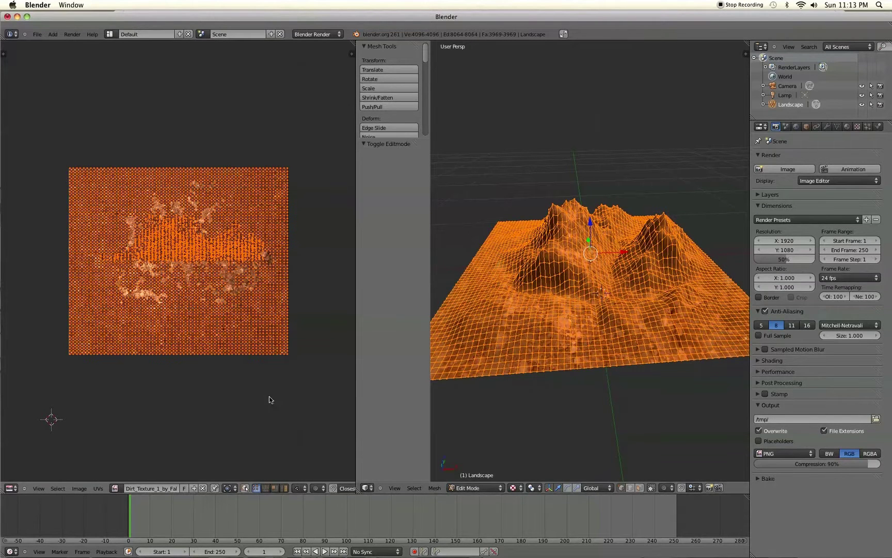
- Try scaling the UV layout down to about 0.324 over the dirt image and view the textured landscape in Object Mode
{"action": "key", "text": "s"}
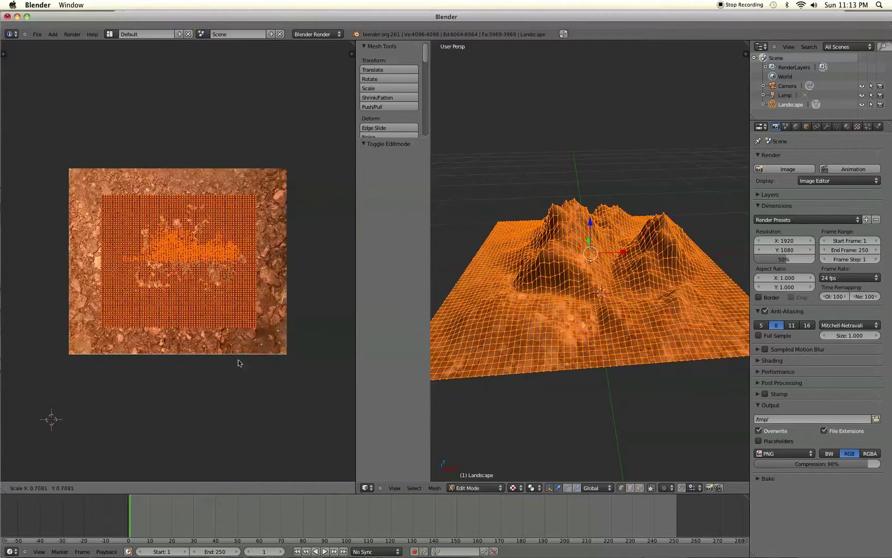
{"action": "mouse_move", "coordinate": [231, 347]}
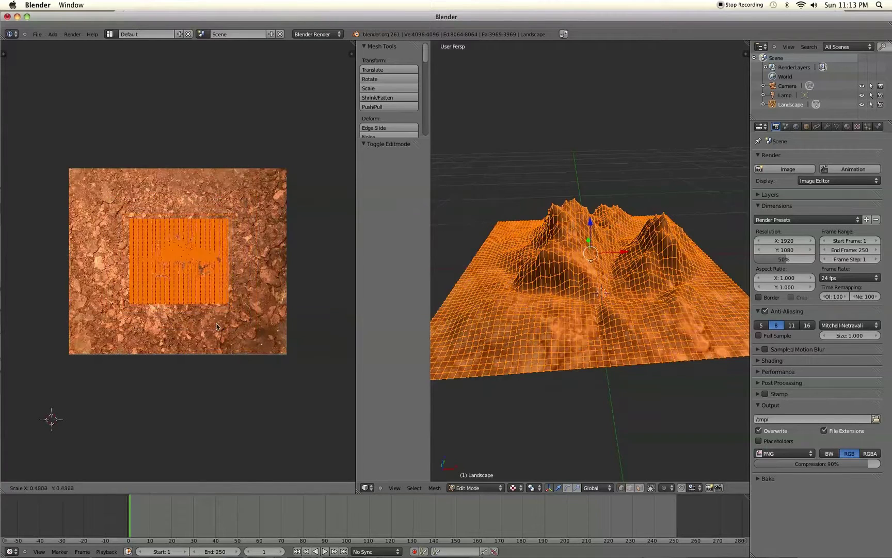
{"action": "mouse_move", "coordinate": [203, 310]}
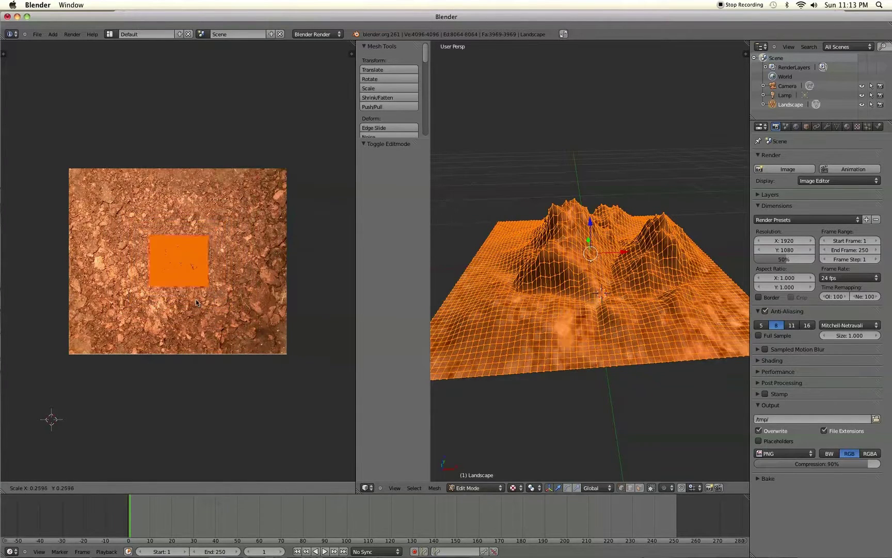
{"action": "left_click", "coordinate": [211, 305]}
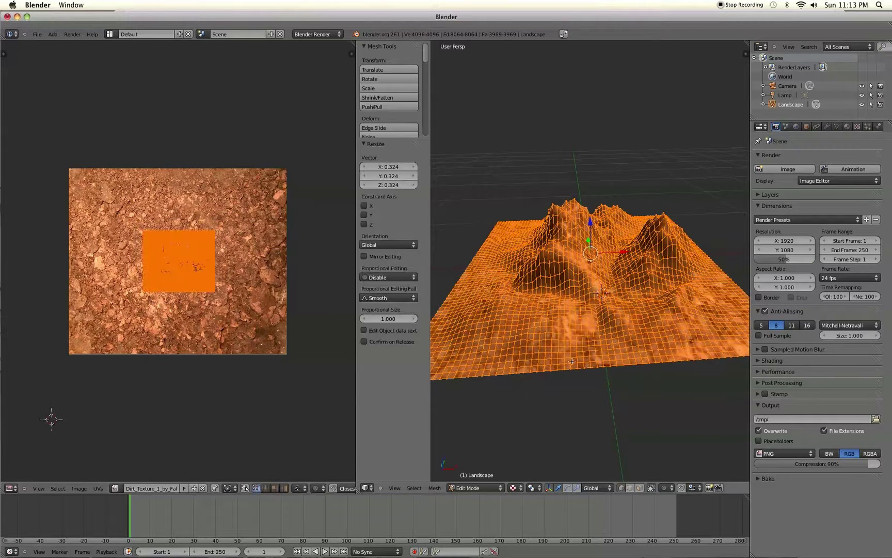
{"action": "key", "text": "Tab"}
{"action": "mouse_move", "coordinate": [695, 367]}
{"action": "middle_mouse_down"}
{"action": "mouse_move", "coordinate": [684, 374]}
{"action": "mouse_move", "coordinate": [592, 361]}
{"action": "mouse_move", "coordinate": [648, 385]}
{"action": "mouse_move", "coordinate": [701, 387]}
{"action": "mouse_move", "coordinate": [709, 377]}
{"action": "middle_mouse_up"}
{"action": "middle_click_drag", "start_coordinate": [579, 368], "coordinate": [561, 360]}
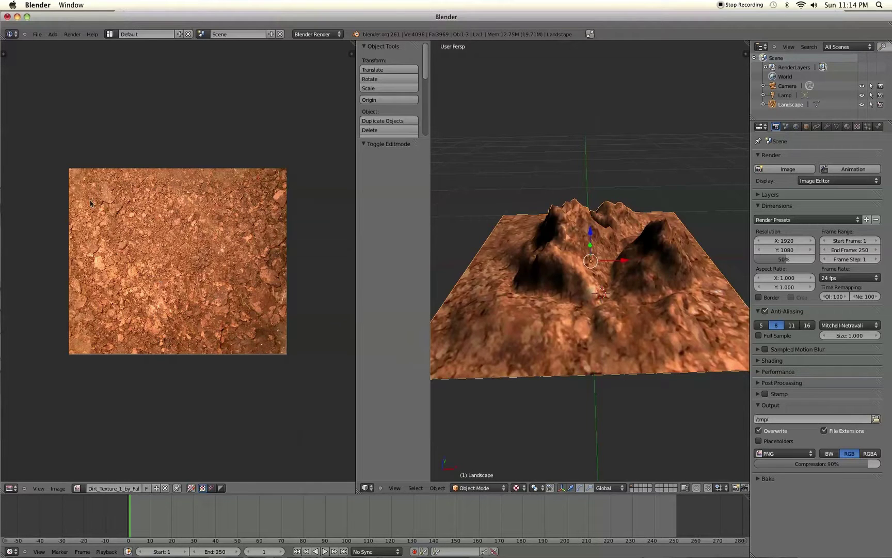
- Try scaling the UV layout by about 1.564 and moving it to the dirt image's lower-right corner, then inspect the landscape in Object Mode
{"action": "key", "text": "Tab"}
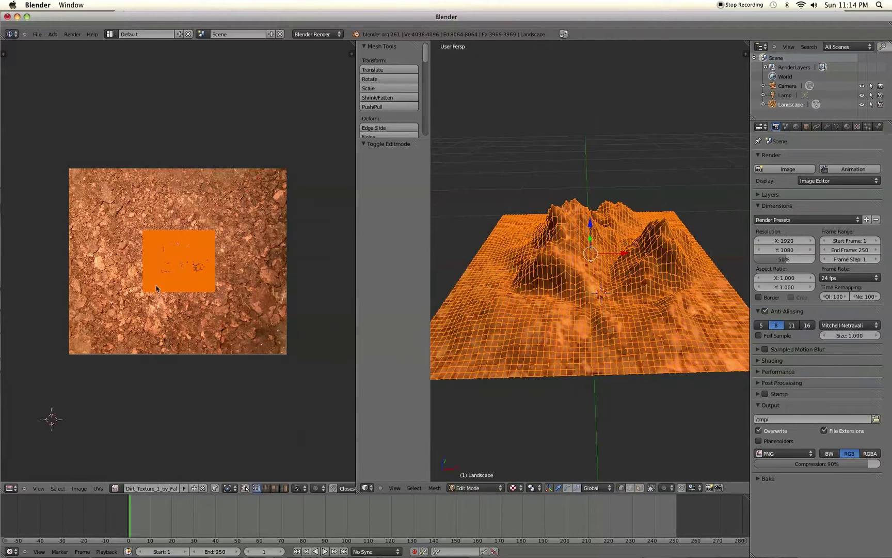
{"action": "key", "text": "s"}
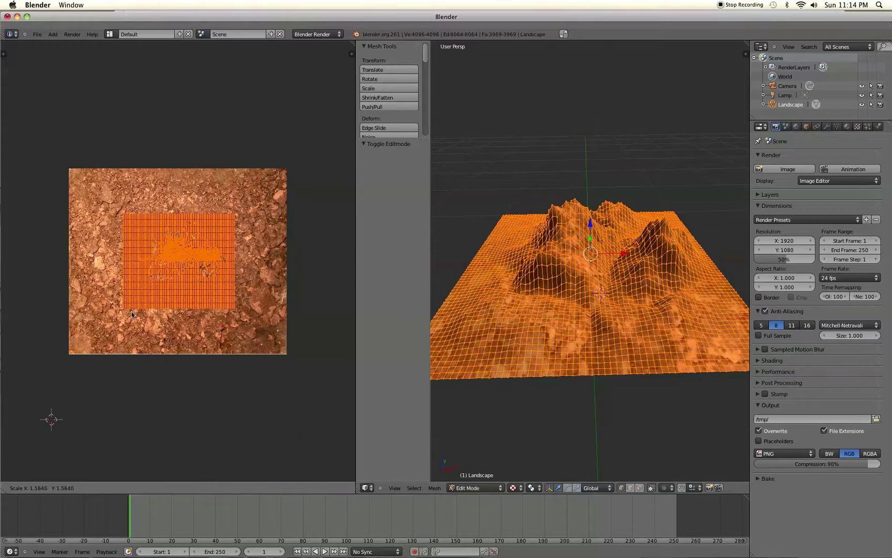
{"action": "left_click", "coordinate": [131, 313]}
{"action": "key", "text": "g"}
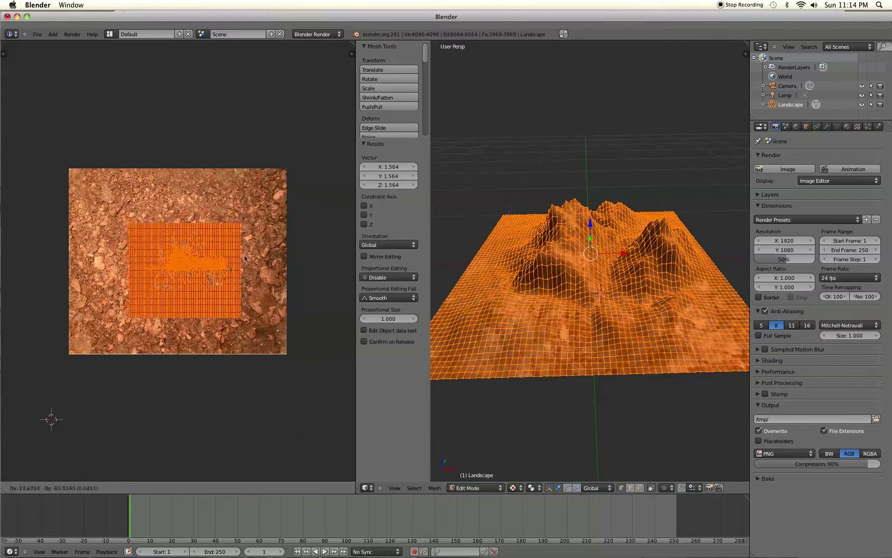
{"action": "left_click", "coordinate": [287, 290]}
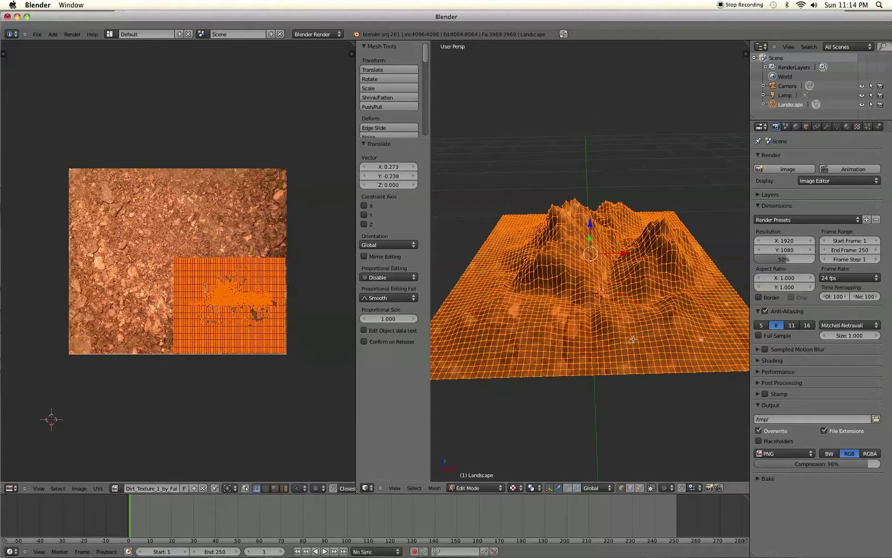
{"action": "key", "text": "Tab"}
{"action": "middle_click_drag", "start_coordinate": [631, 340], "coordinate": [687, 402]}
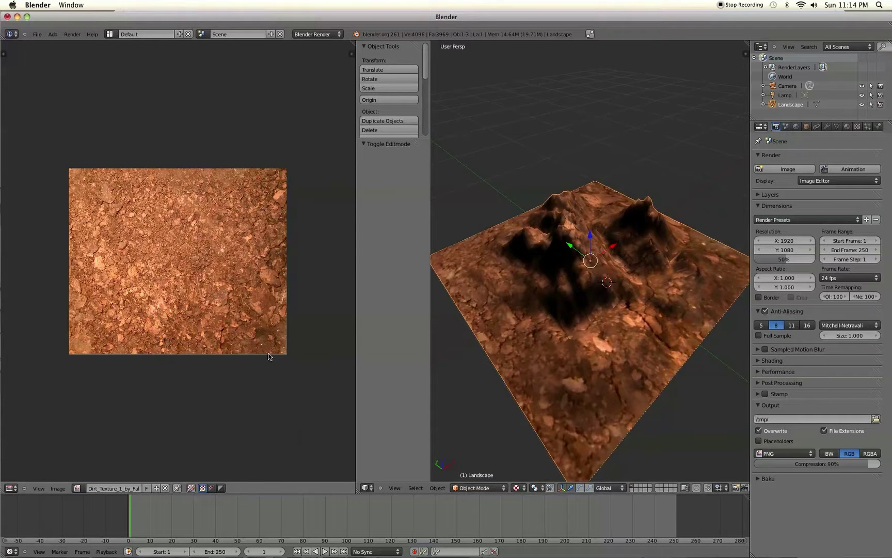
- Move the UV layout back to the middle of the dirt image, scale it by about 1.917, and shift it to cover nearly the whole image
{"action": "key", "text": "Tab"}
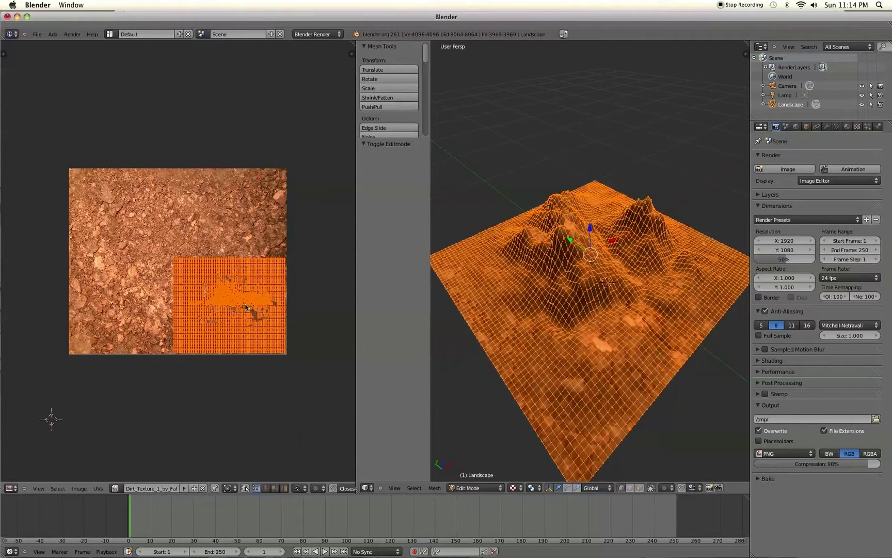
{"action": "key", "text": "g"}
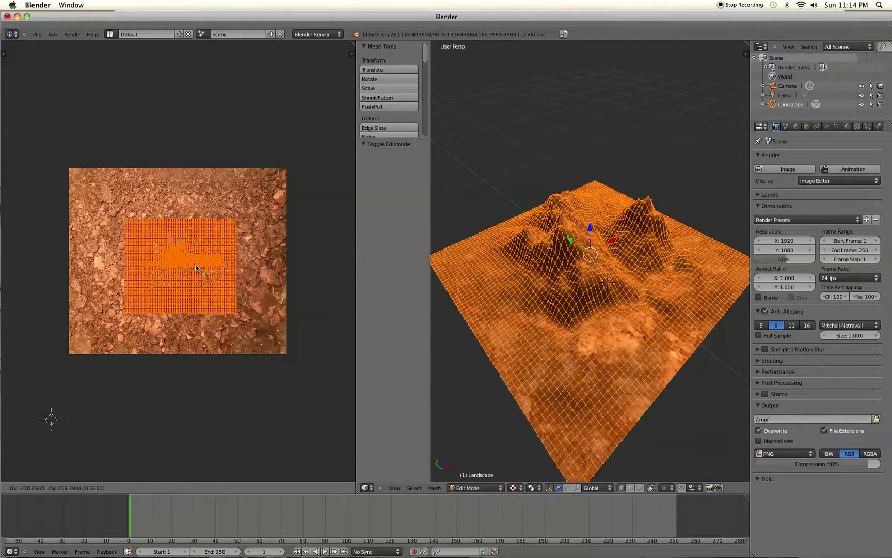
{"action": "left_click", "coordinate": [194, 269]}
{"action": "key", "text": "s"}
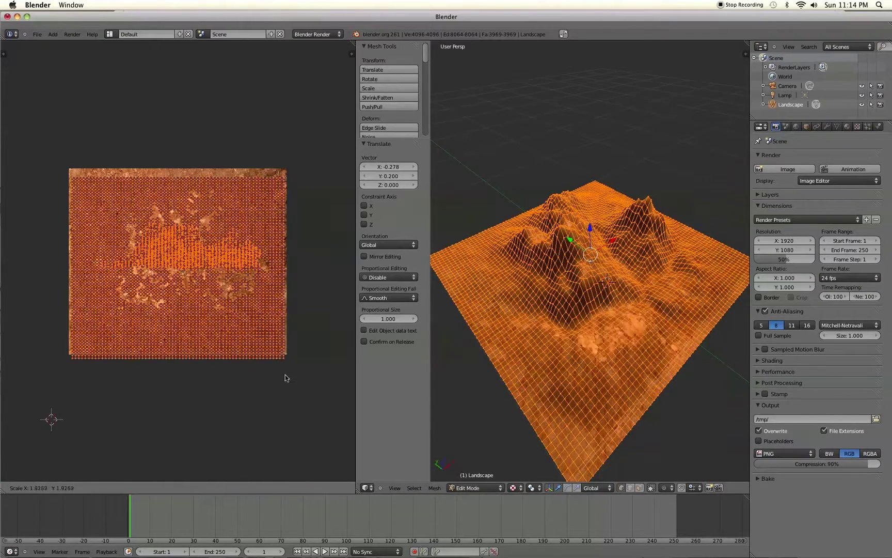
{"action": "left_click", "coordinate": [285, 375]}
{"action": "key", "text": "g"}
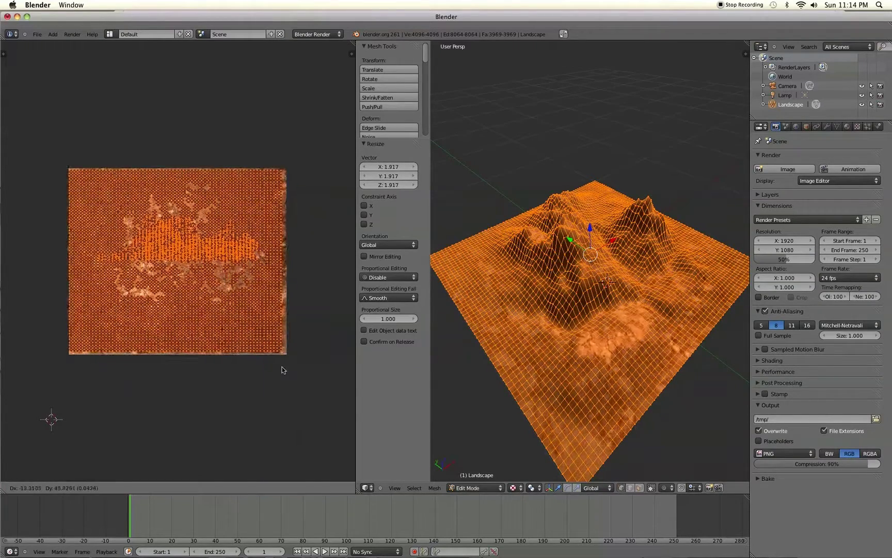
{"action": "left_click", "coordinate": [282, 370]}
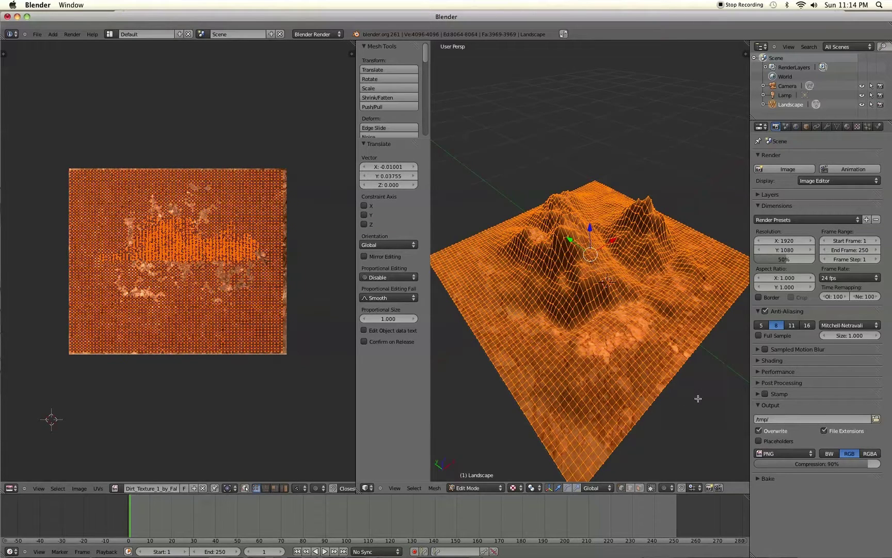
- Leave Edit Mode, render the scene as a still image, and close the render result
{"action": "middle_click_drag", "start_coordinate": [688, 402], "coordinate": [659, 384]}
{"action": "key", "text": "Tab"}
{"action": "left_click", "coordinate": [72, 34]}
{"action": "left_click", "coordinate": [82, 45]}
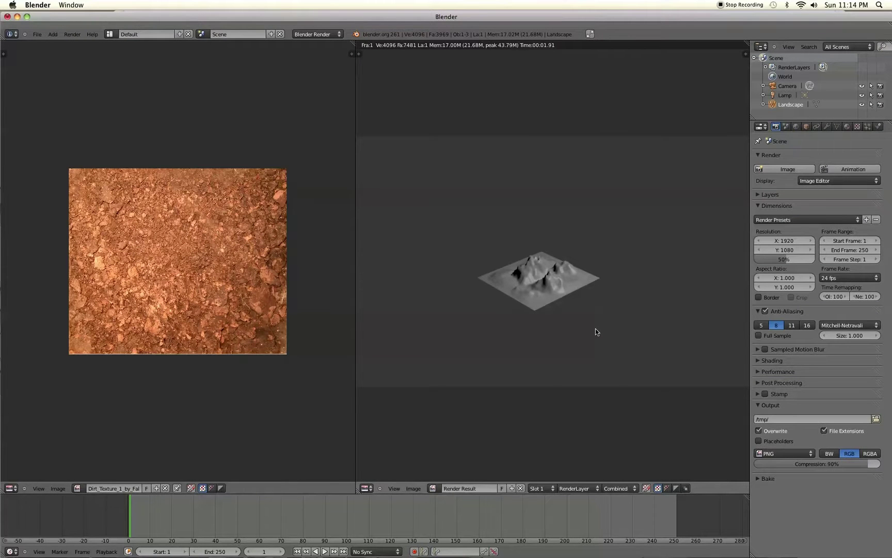
{"action": "key", "text": "Escape"}
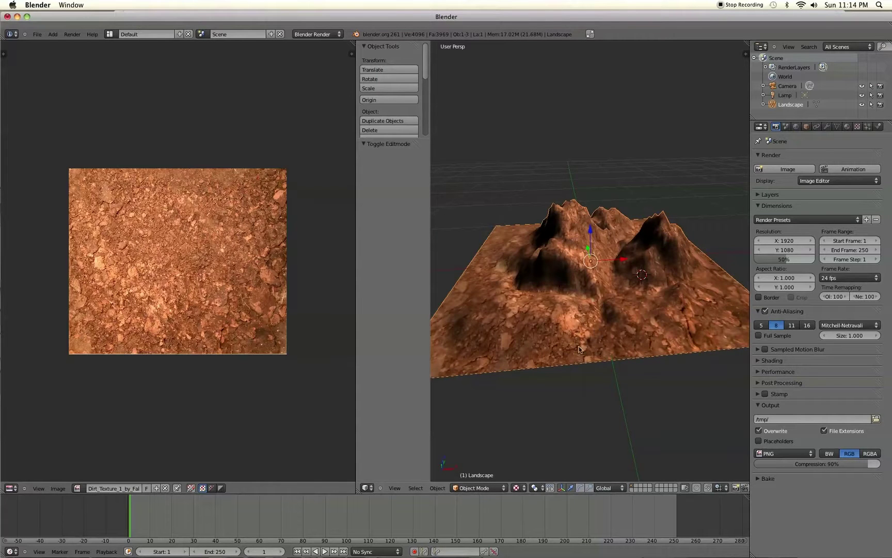
- Enter Edit Mode with nothing selected, add a new material to the landscape, and set its specular intensity to 0.000
{"action": "key", "text": "Tab"}
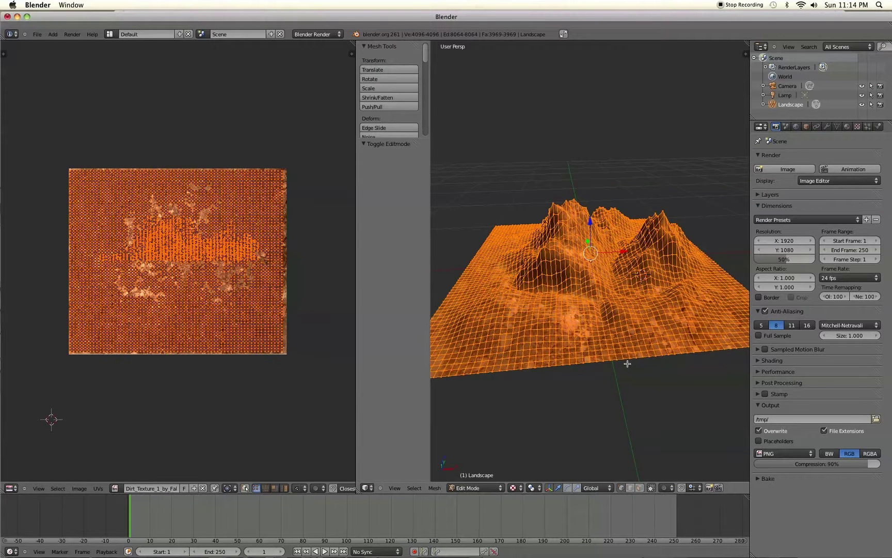
{"action": "key", "text": "a"}
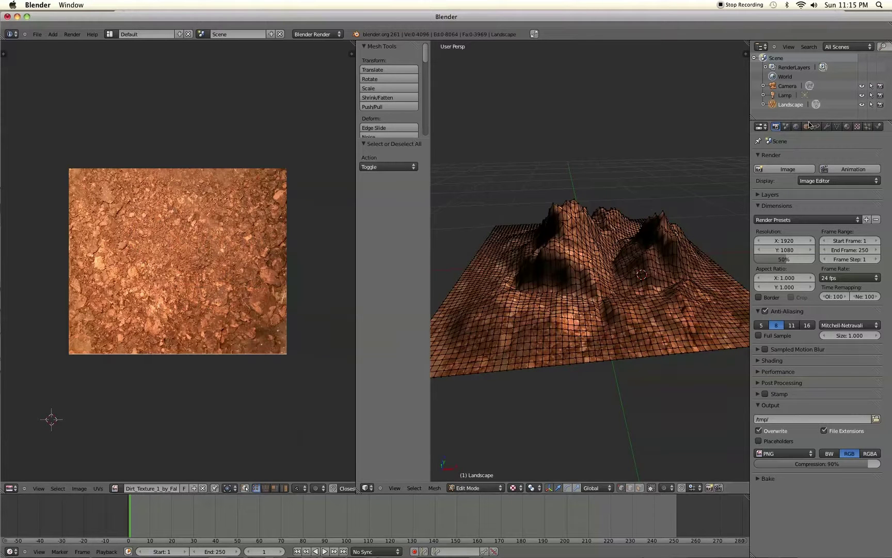
{"action": "left_click", "coordinate": [850, 127]}
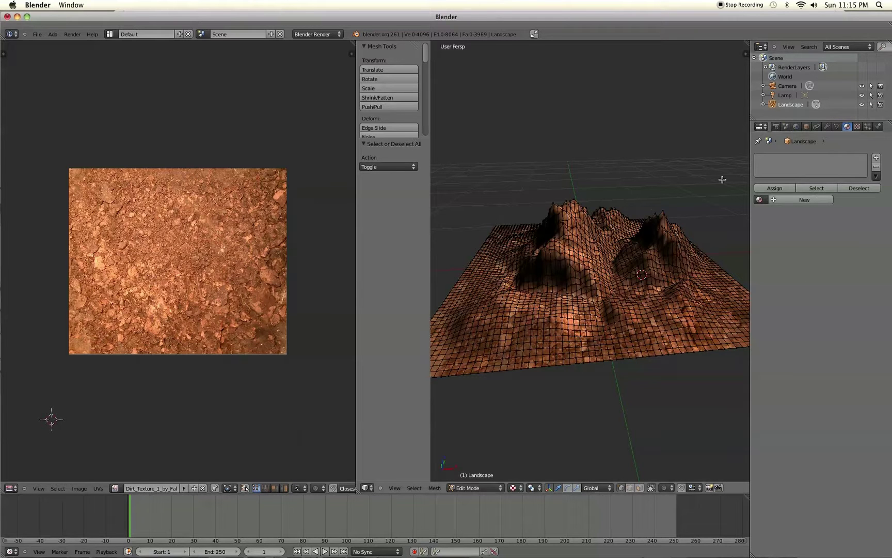
{"action": "left_click", "coordinate": [787, 200]}
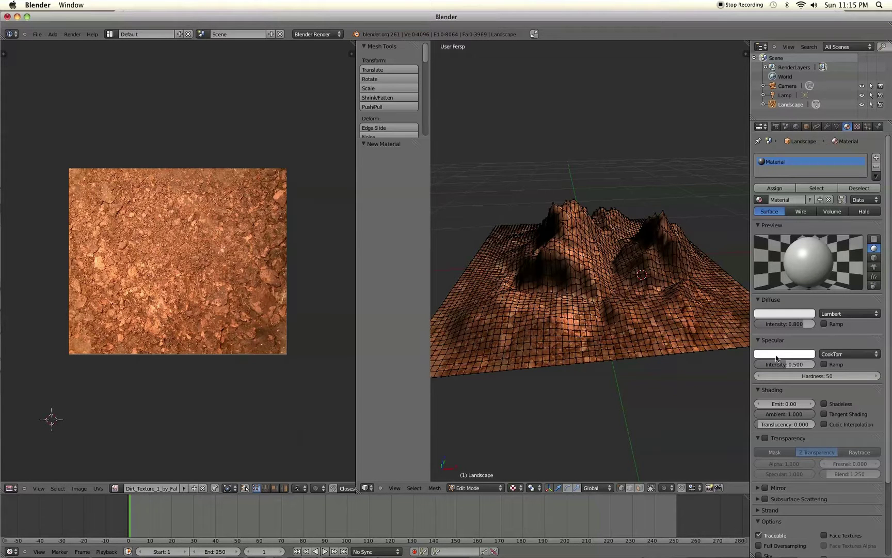
{"action": "left_click_drag", "start_coordinate": [789, 364], "coordinate": [742, 369]}
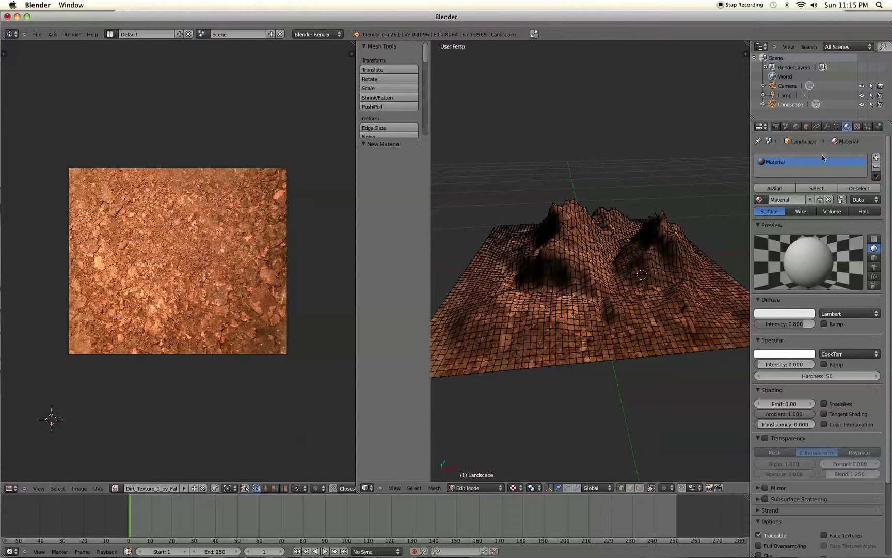
- Add a new texture to the landscape's material, set its type to Image or Movie, and assign the existing dirt texture image
{"action": "left_click", "coordinate": [857, 127]}
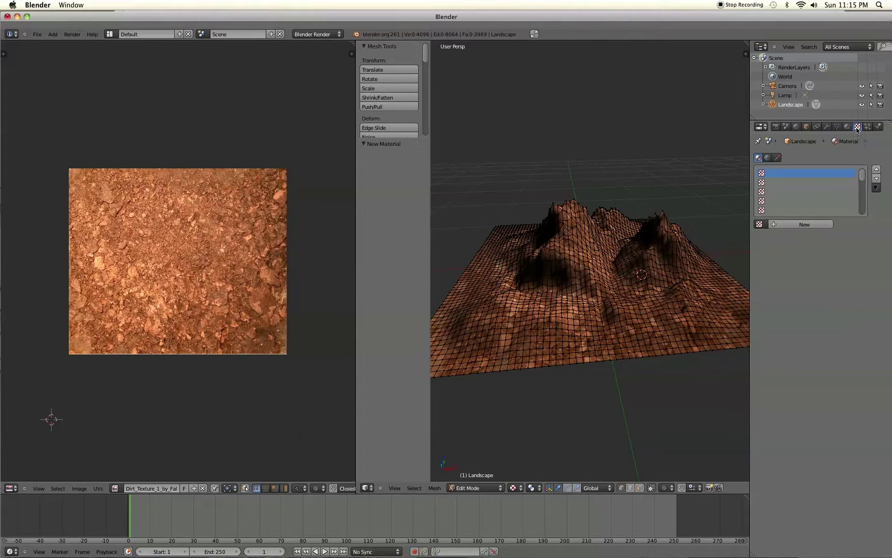
{"action": "left_click", "coordinate": [785, 226]}
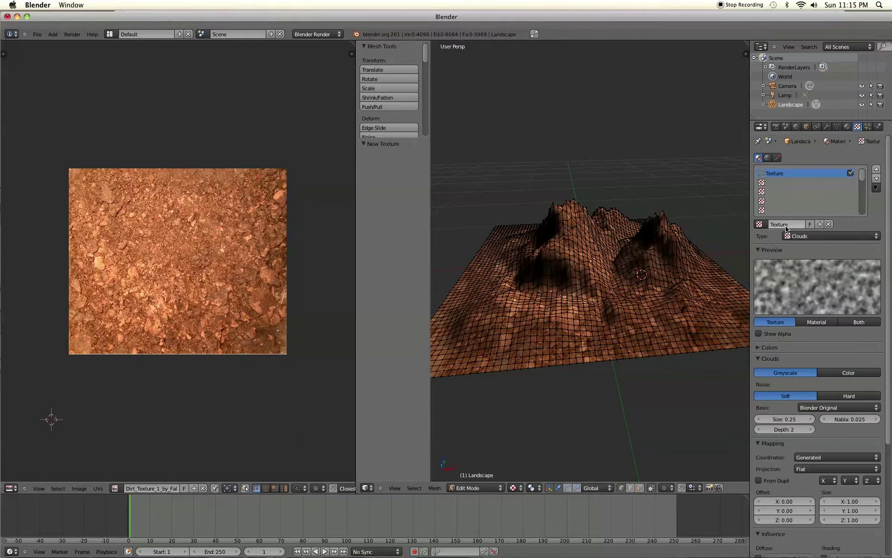
{"action": "left_click", "coordinate": [857, 235]}
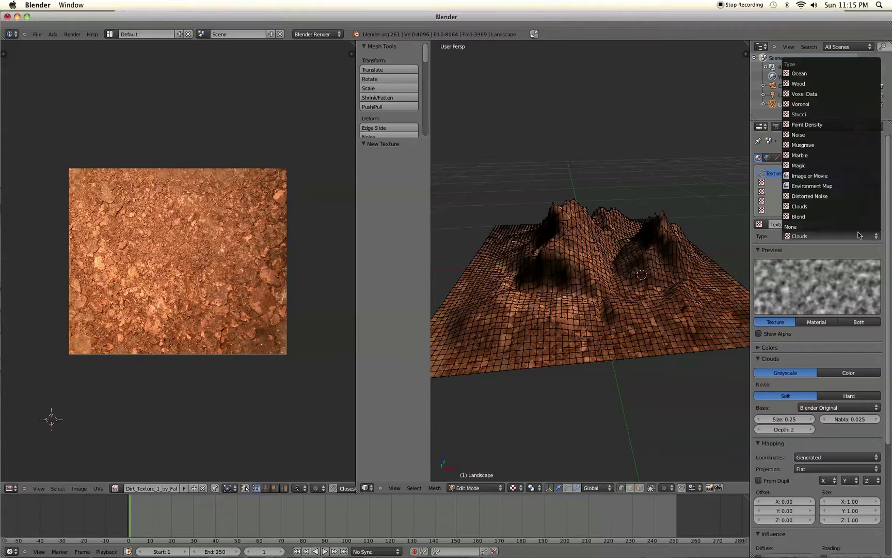
{"action": "left_click", "coordinate": [810, 176]}
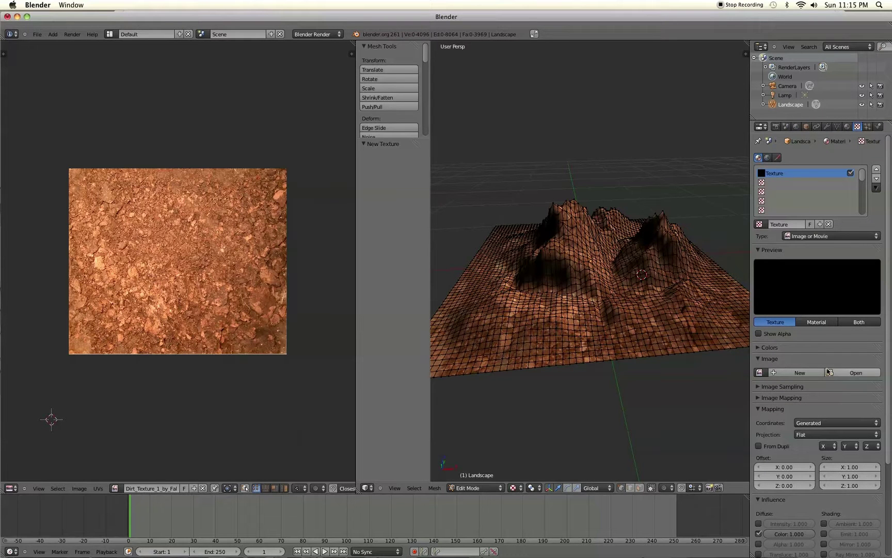
{"action": "left_click", "coordinate": [759, 373]}
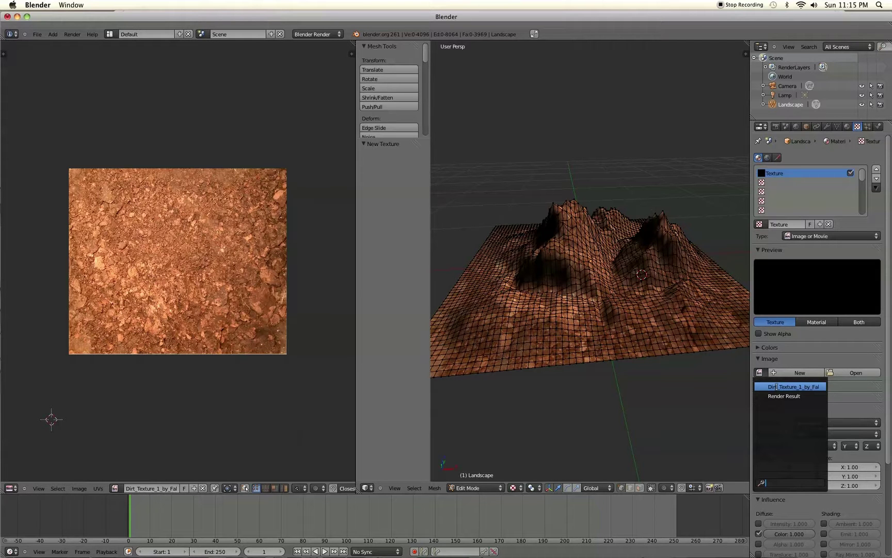
{"action": "left_click", "coordinate": [777, 386]}
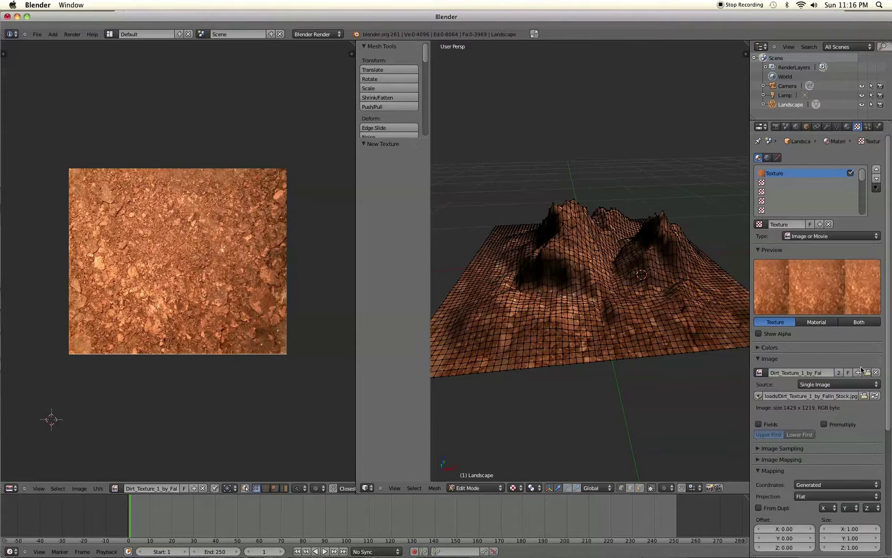
- Set the texture's mapping coordinates to UV and choose UVMap as the map
{"action": "scroll", "coordinate": [850, 406], "scroll_direction": "down", "scroll_amount": 5}
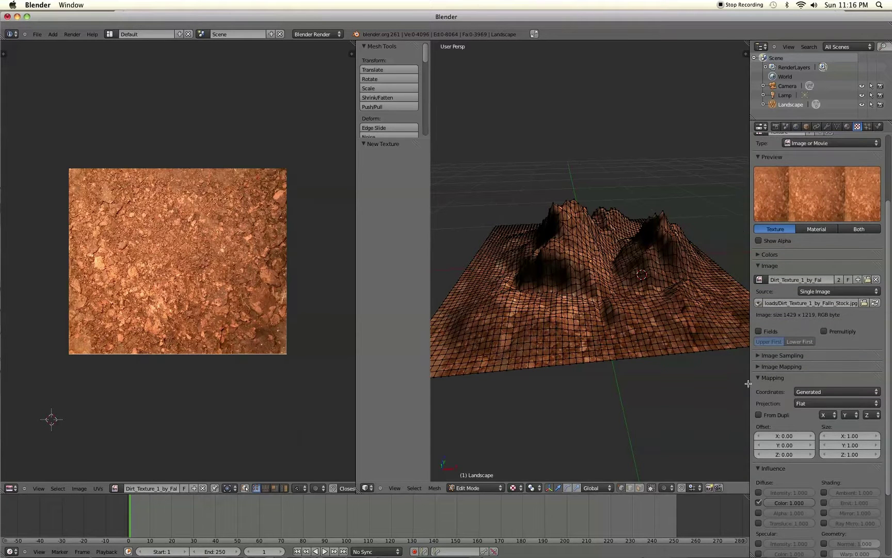
{"action": "left_click", "coordinate": [829, 394]}
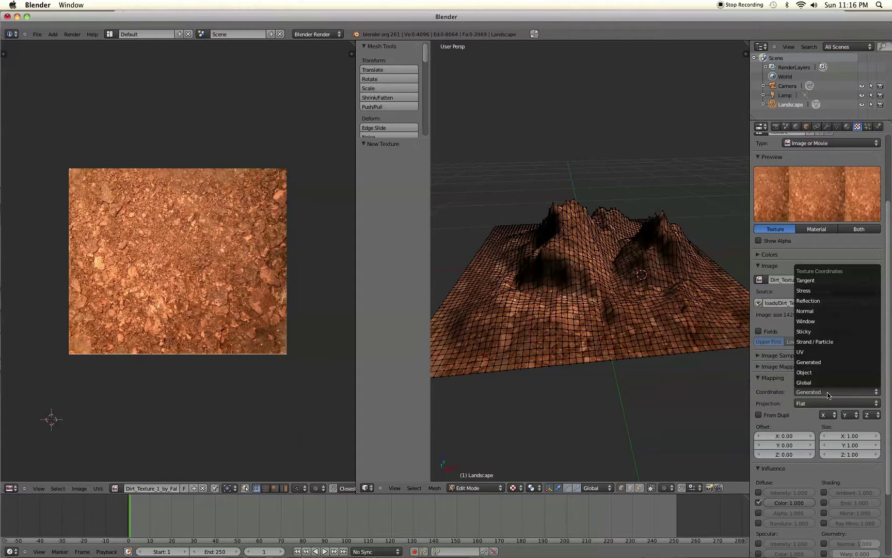
{"action": "left_click", "coordinate": [817, 352]}
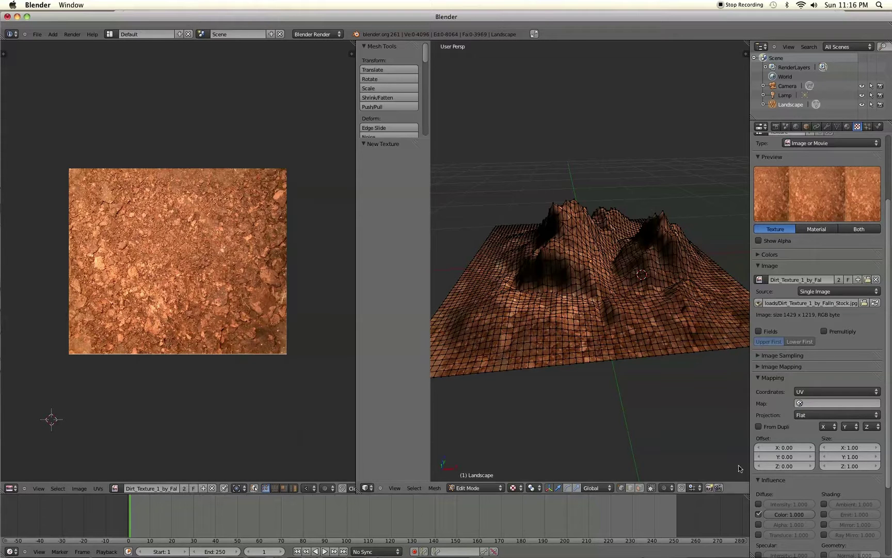
{"action": "left_click", "coordinate": [800, 404]}
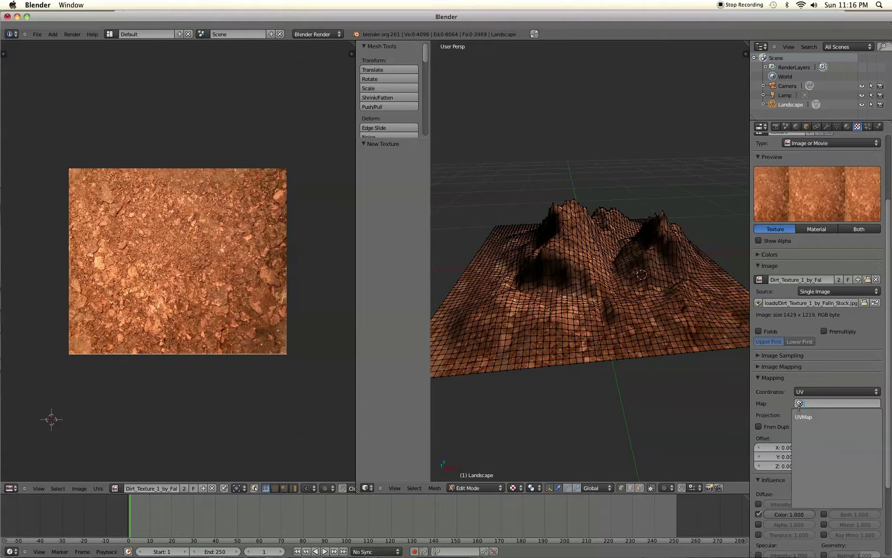
{"action": "left_click", "coordinate": [809, 416]}
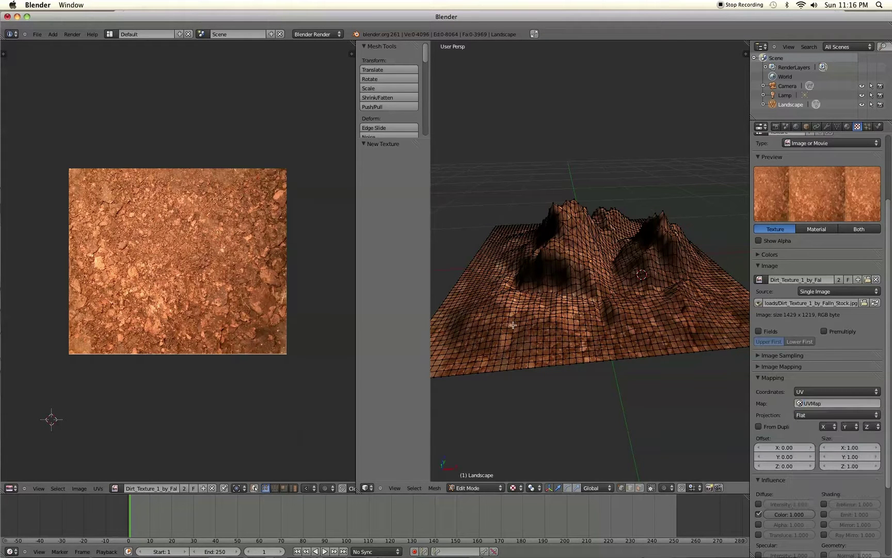
- Render the scene as a still image to check the texture, and close the render result
{"action": "right_click", "coordinate": [608, 310]}
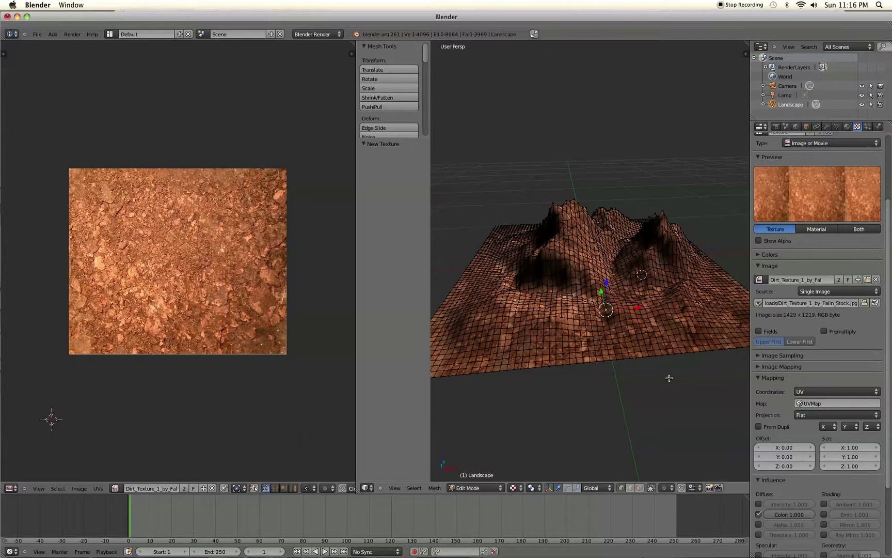
{"action": "left_click", "coordinate": [72, 34]}
{"action": "left_click", "coordinate": [82, 44]}
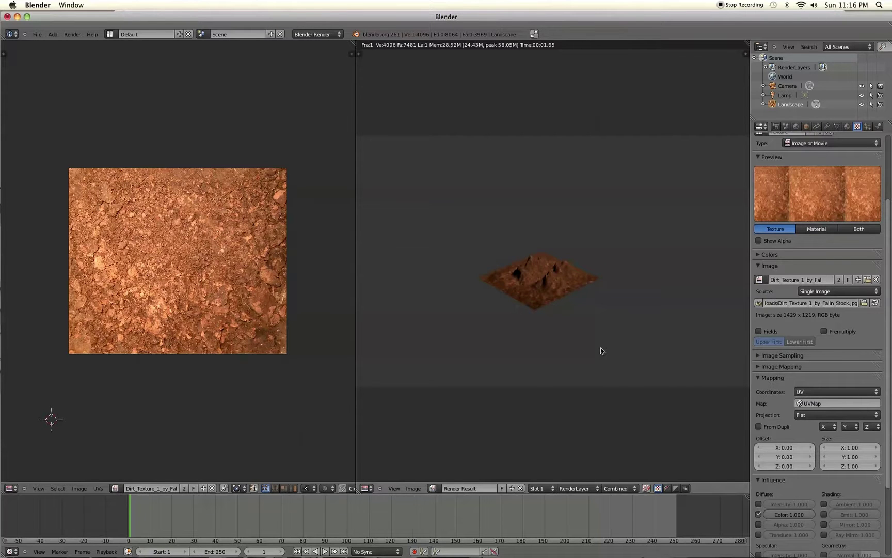
{"action": "key", "text": "Escape"}
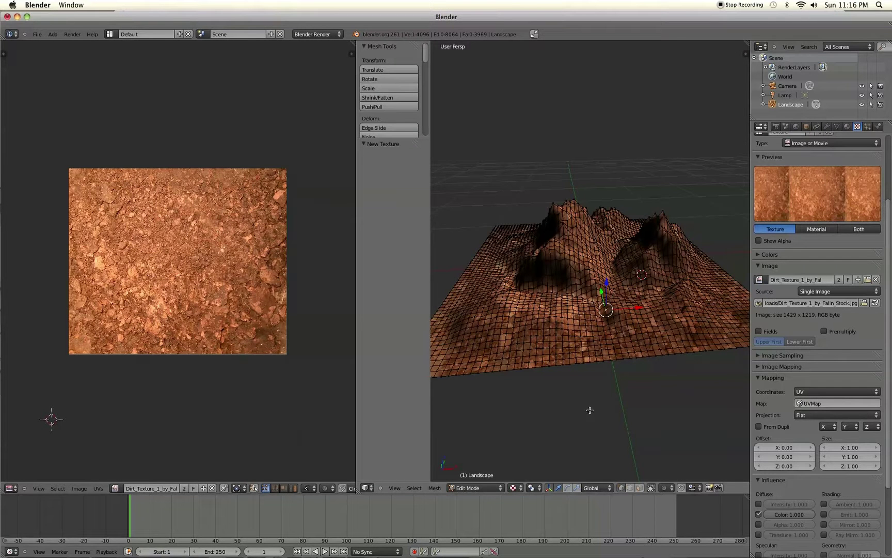
- Deselect all of the landscape's vertices and inspect the terrain from above and from a distance
{"action": "middle_click_drag", "start_coordinate": [647, 402], "coordinate": [683, 450]}
{"action": "key", "text": "a"}
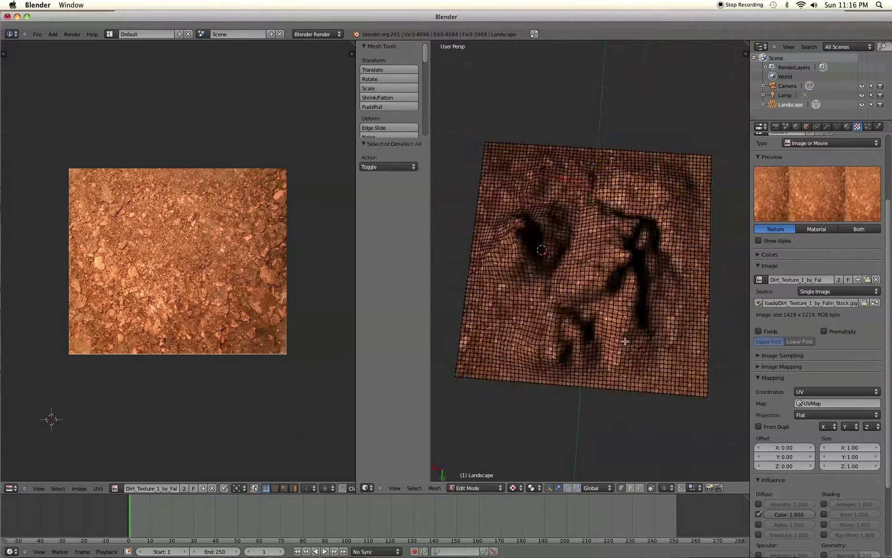
{"action": "key", "text": "a"}
{"action": "key", "text": "a"}
{"action": "middle_click_drag", "start_coordinate": [587, 401], "coordinate": [739, 329]}
{"action": "scroll", "coordinate": [635, 310], "scroll_direction": "down", "scroll_amount": 5}
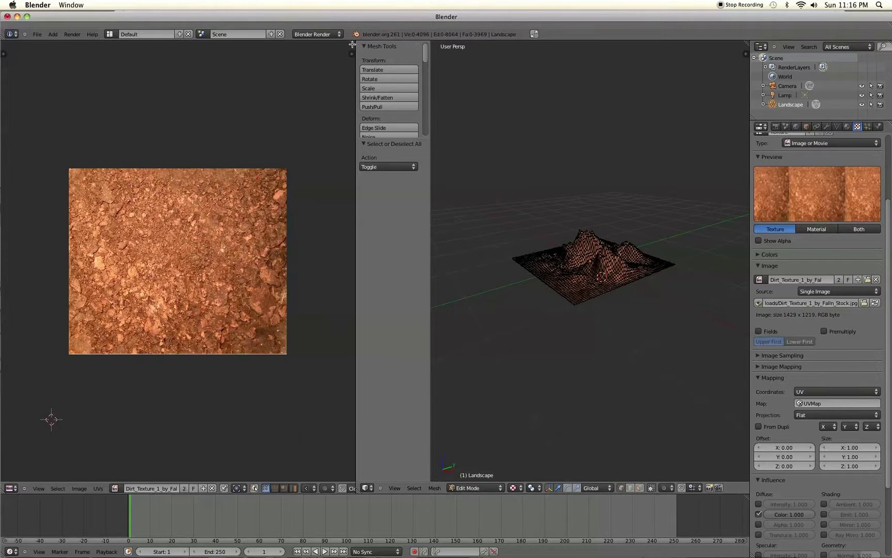
- Merge the image editor and viewport areas into one and switch the combined area to the 3D View
{"action": "left_click_drag", "start_coordinate": [352, 44], "coordinate": [395, 42]}
{"action": "left_click_drag", "start_coordinate": [532, 83], "coordinate": [569, 144]}
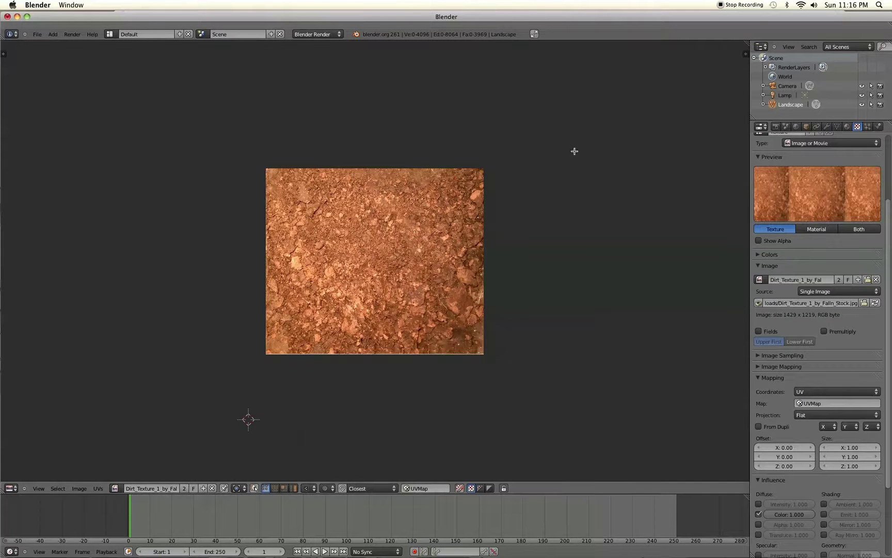
{"action": "left_click", "coordinate": [18, 488]}
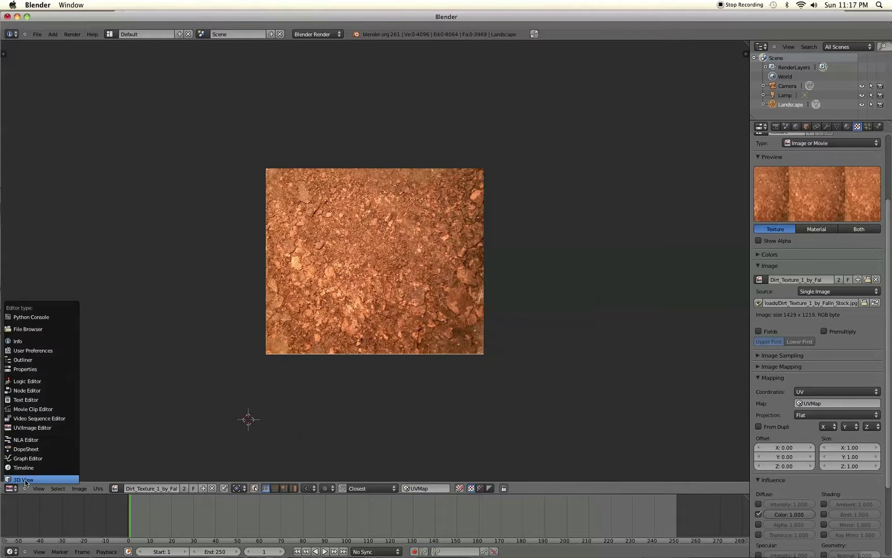
{"action": "left_click", "coordinate": [25, 478]}
{"action": "scroll", "coordinate": [303, 384], "scroll_direction": "up", "scroll_amount": 3}
{"action": "scroll", "coordinate": [303, 384], "scroll_direction": "down", "scroll_amount": 3}
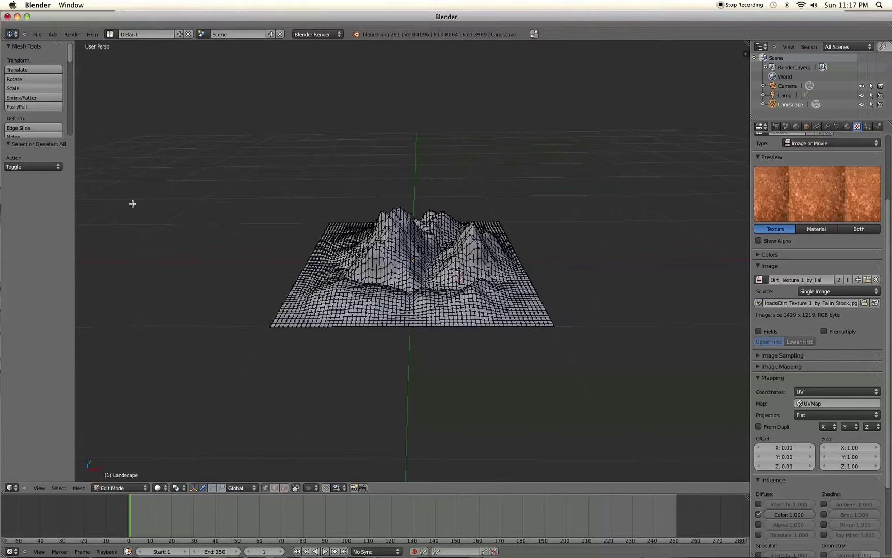
- Leave Edit Mode and add a Spot lamp at the 3D cursor beside the landscape
{"action": "left_click", "coordinate": [52, 34]}
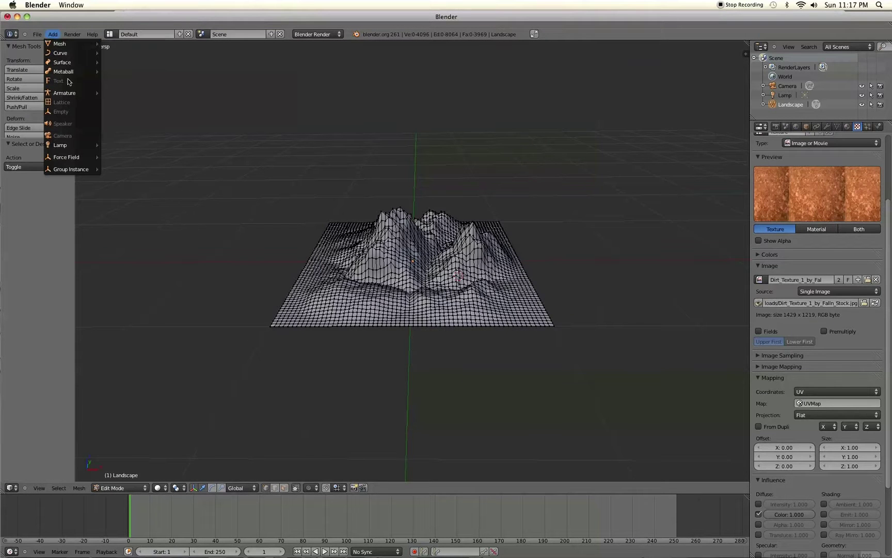
{"action": "mouse_move", "coordinate": [66, 146]}
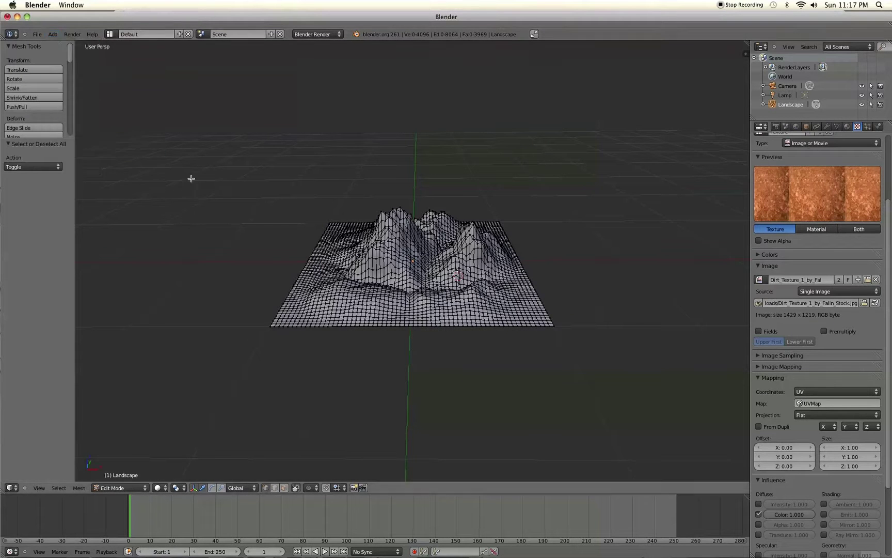
{"action": "key", "text": "Tab"}
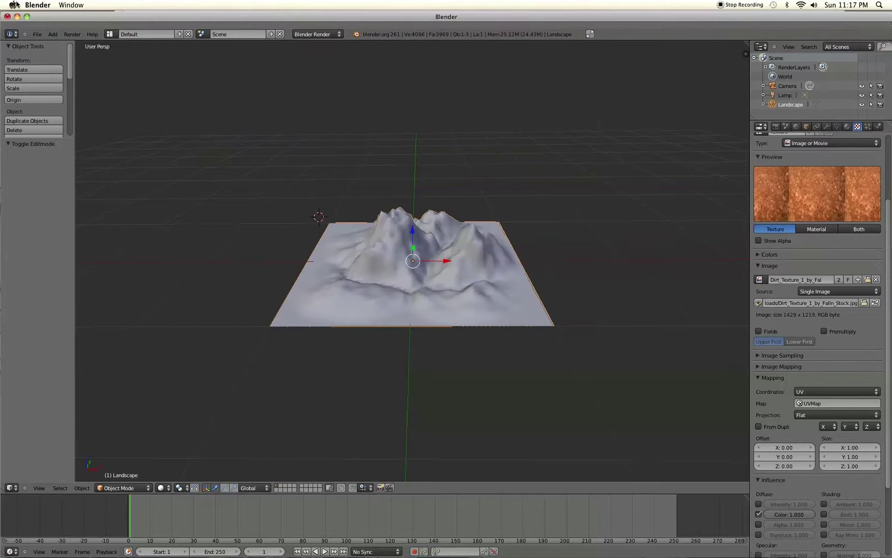
{"action": "left_click", "coordinate": [52, 34]}
{"action": "mouse_move", "coordinate": [61, 47]}
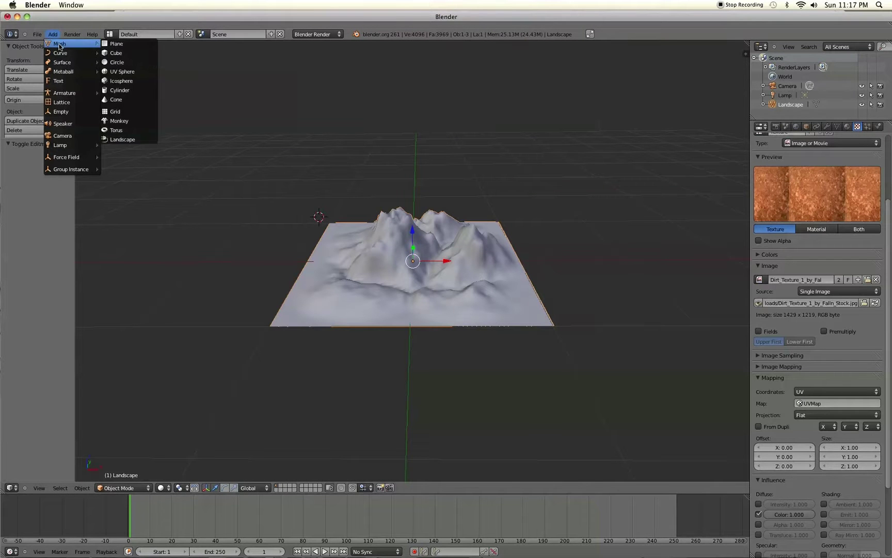
{"action": "mouse_move", "coordinate": [71, 147]}
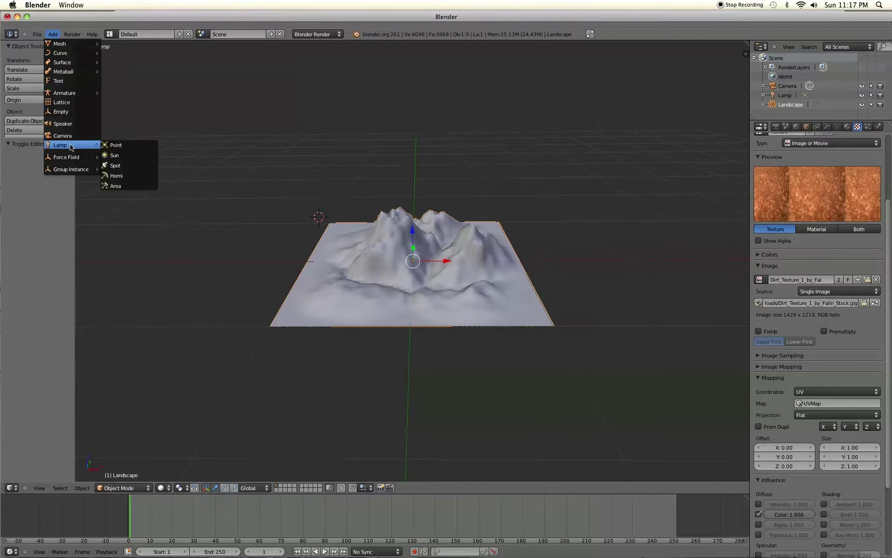
{"action": "left_click", "coordinate": [124, 166]}
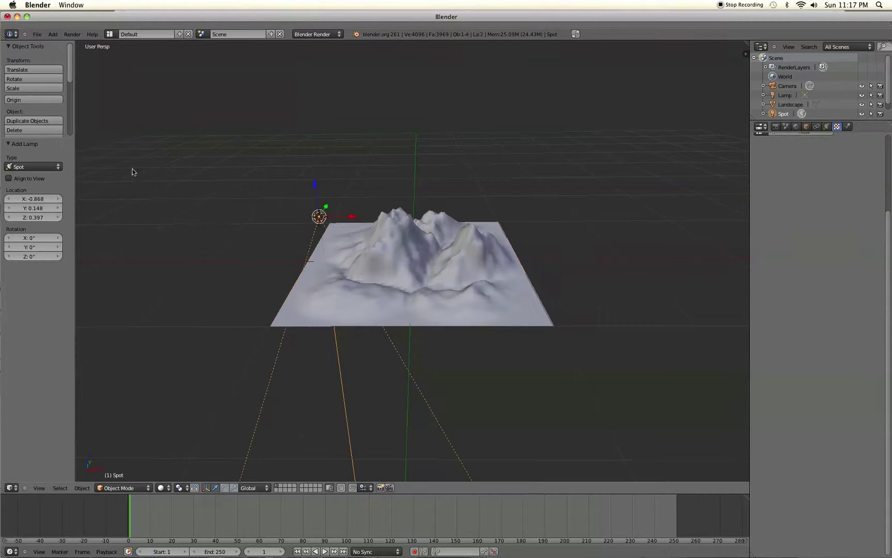
- Move the spot lamp by about X -1.435, Y 1.075, Z 2.144 and scale it to about 0.19
{"action": "key", "text": "g"}
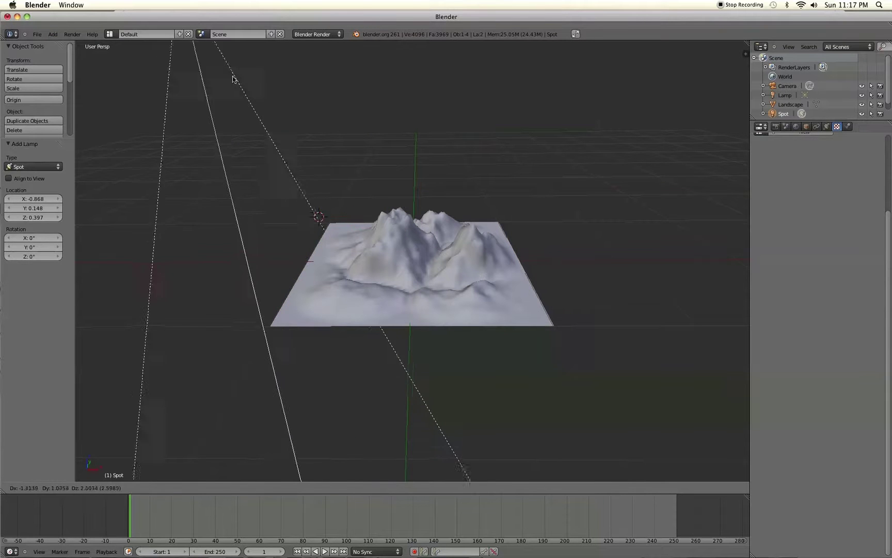
{"action": "left_click", "coordinate": [220, 62]}
{"action": "key", "text": "KP_7"}
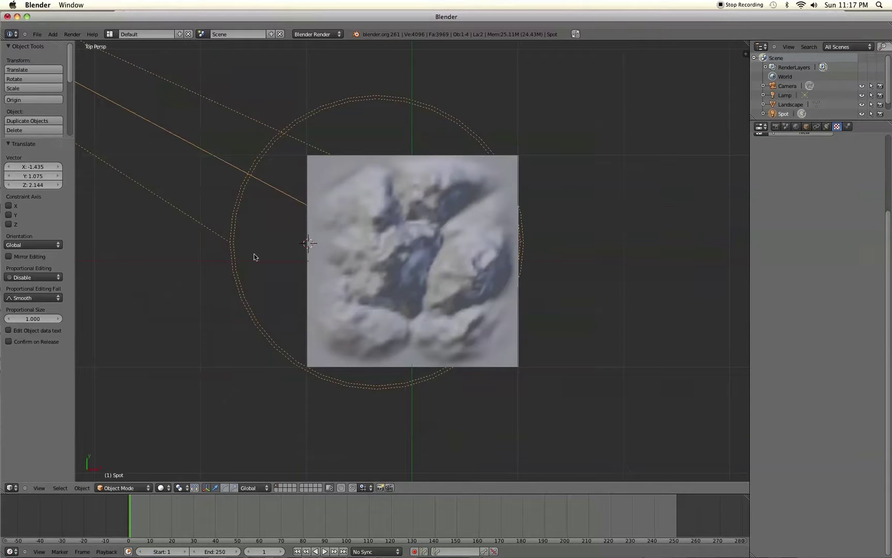
{"action": "scroll", "coordinate": [254, 256], "scroll_direction": "down", "scroll_amount": 6}
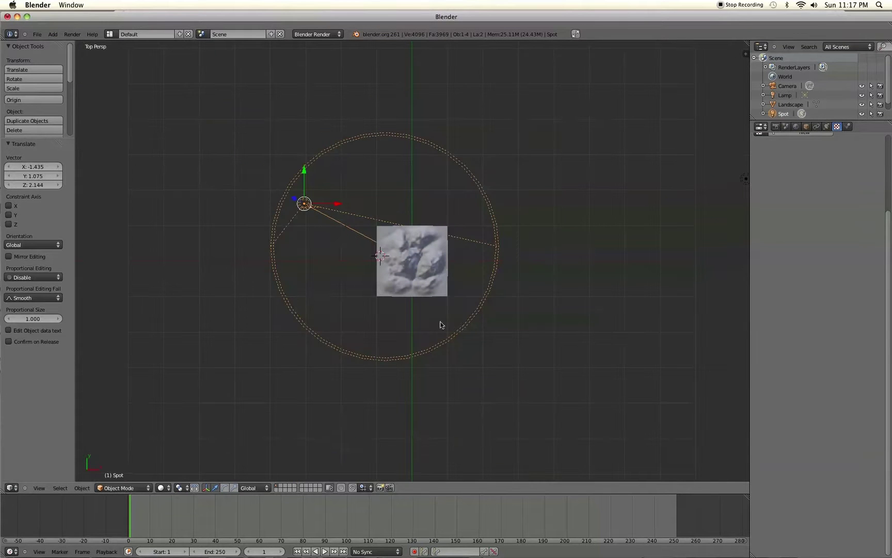
{"action": "key", "text": "s"}
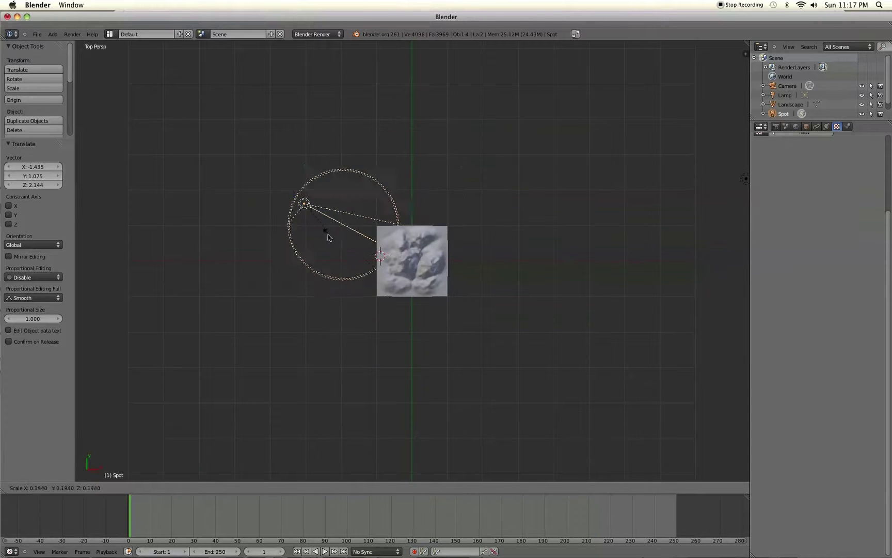
{"action": "left_click", "coordinate": [327, 234]}
- Rotate the spot lamp by about -37.4° to aim its cone at the landscape
{"action": "middle_click_drag", "start_coordinate": [333, 243], "coordinate": [484, 258]}
{"action": "key", "text": "r"}
{"action": "left_click", "coordinate": [532, 250]}
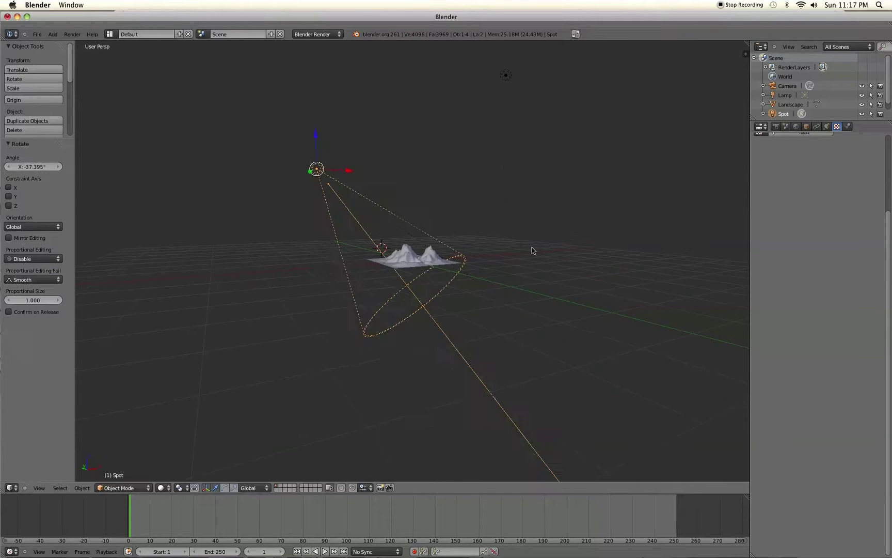
- Set the viewport shading to Textured and inspect the landscape under the spot lamp
{"action": "left_click", "coordinate": [164, 487]}
{"action": "left_click", "coordinate": [175, 448]}
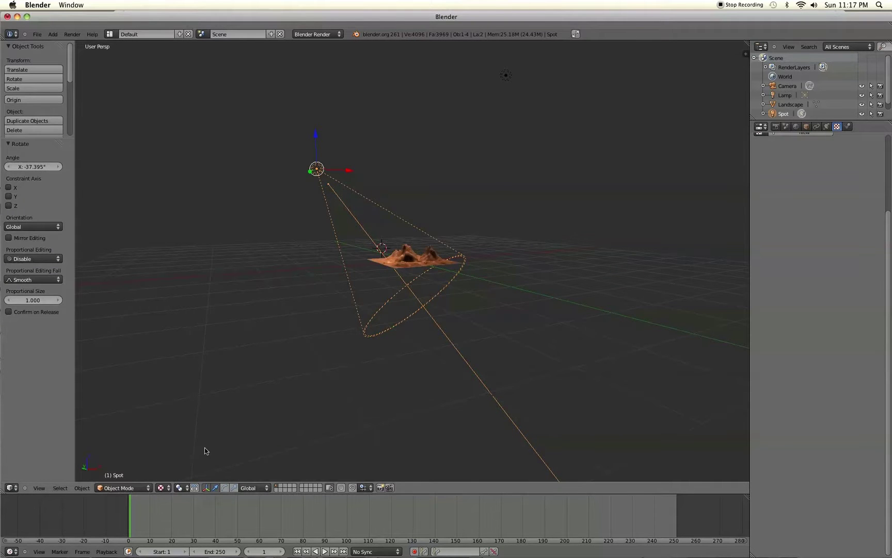
{"action": "scroll", "coordinate": [545, 299], "scroll_direction": "up", "scroll_amount": 6}
{"action": "scroll", "coordinate": [537, 252], "scroll_direction": "down", "scroll_amount": 6}
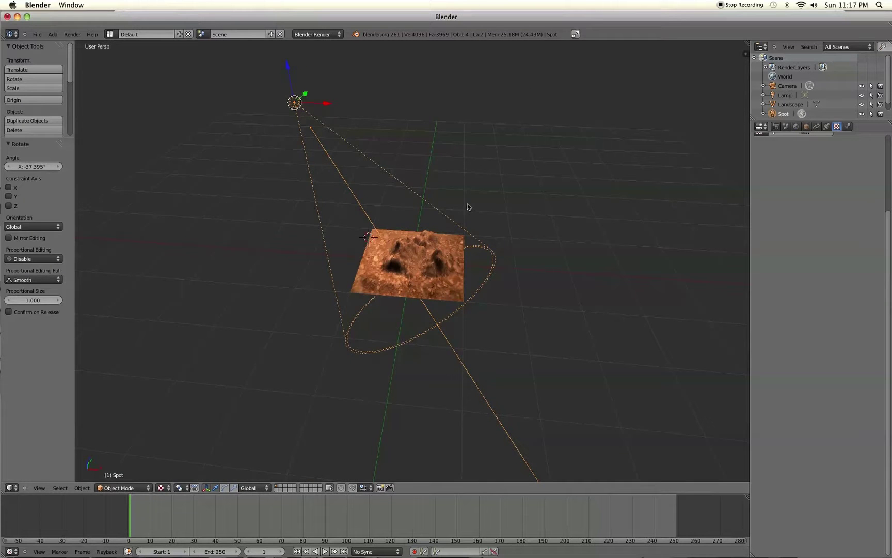
- Duplicate the spot lamp with an offset of about X 3.060, Y 0.404, Z 0.072, and rotate the copy about 92.4° in top view
{"action": "key", "text": "shift+d"}
{"action": "left_click", "coordinate": [637, 202]}
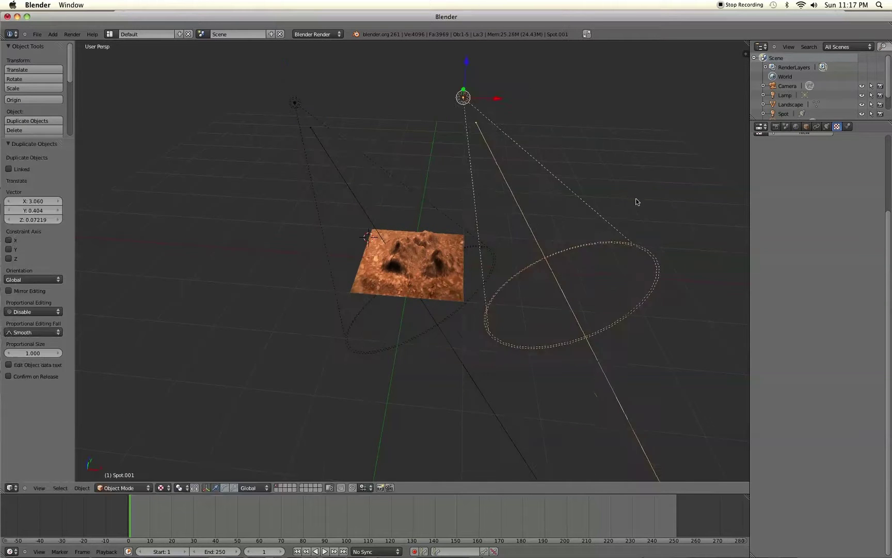
{"action": "key", "text": "KP_7"}
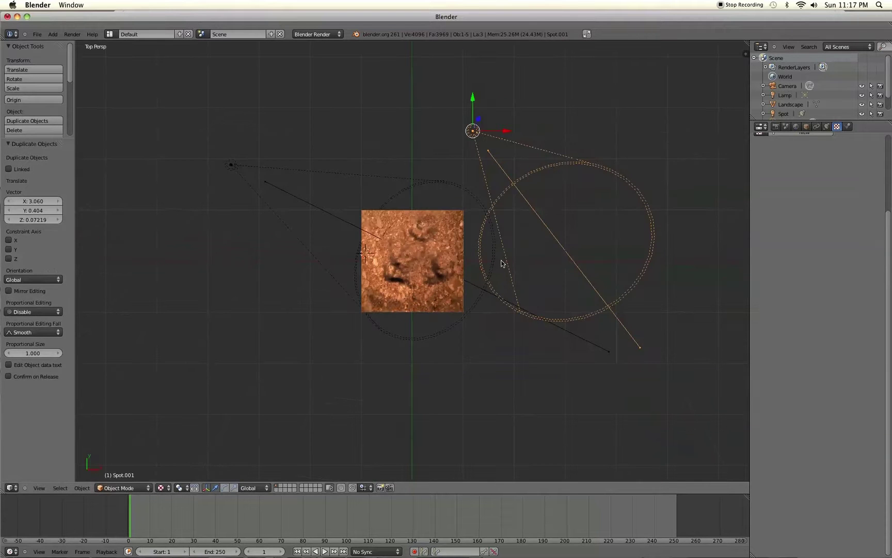
{"action": "key", "text": "r"}
{"action": "left_click", "coordinate": [338, 160]}
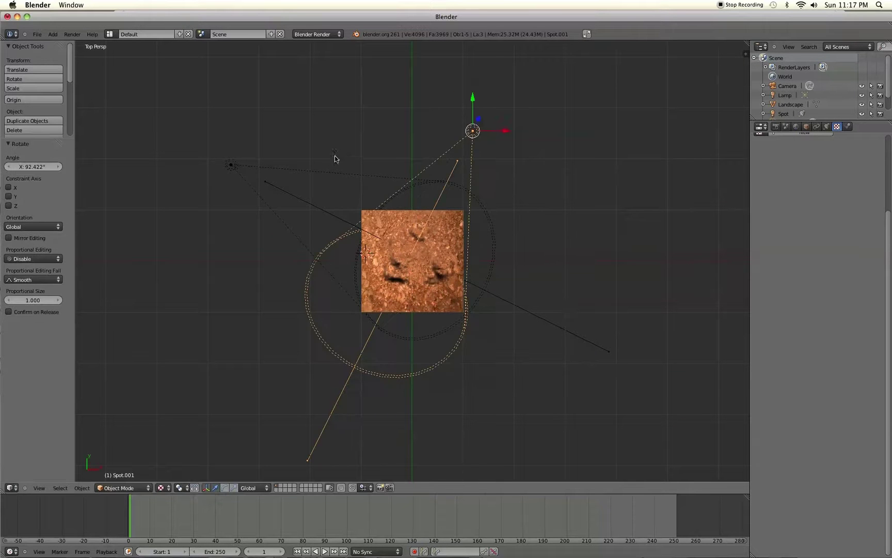
- Move the duplicated spot lamp by about X 1.546, Y 0.988 and rotate it about -7.4° to aim it at the landscape
{"action": "key", "text": "g"}
{"action": "left_click", "coordinate": [598, 197]}
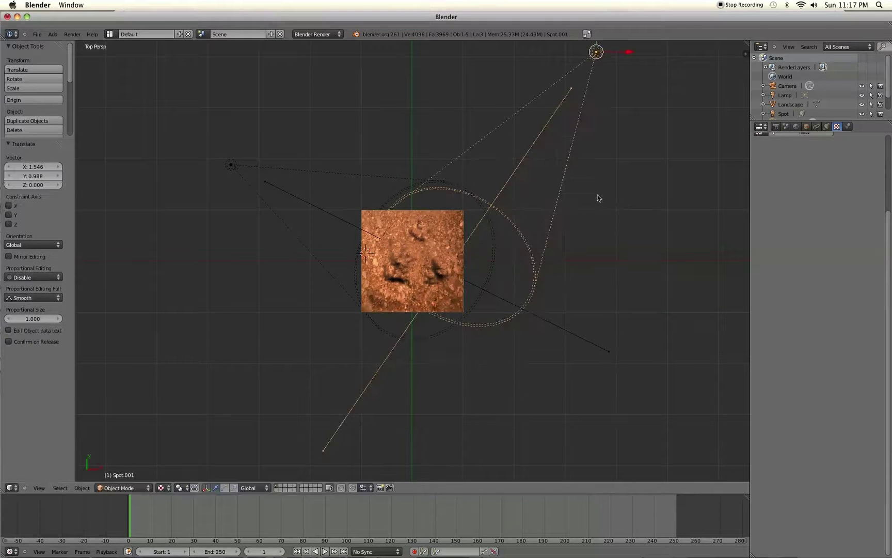
{"action": "key", "text": "r"}
{"action": "key", "text": "r"}
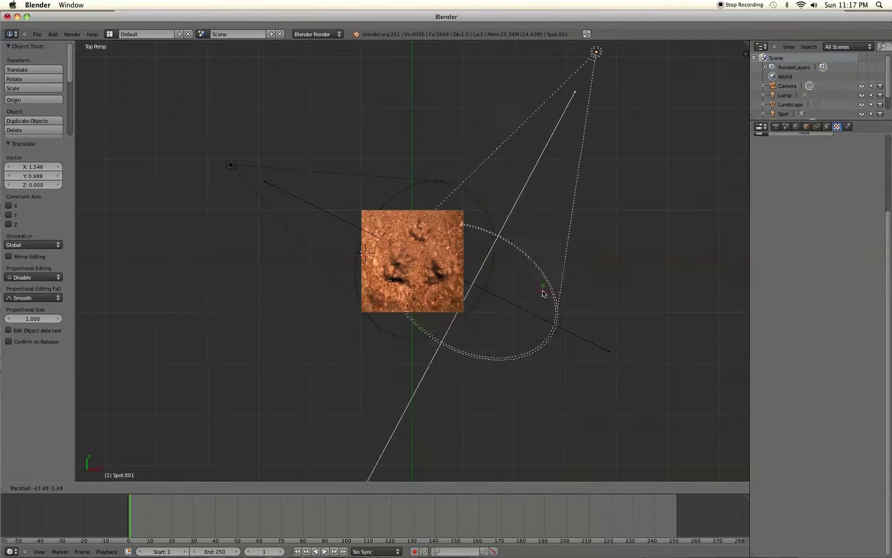
{"action": "left_click", "coordinate": [552, 296]}
{"action": "mouse_move", "coordinate": [552, 297]}
{"action": "middle_mouse_down"}
{"action": "mouse_move", "coordinate": [553, 326]}
{"action": "mouse_move", "coordinate": [559, 292]}
{"action": "middle_mouse_up"}
{"action": "key", "text": "KP_0"}
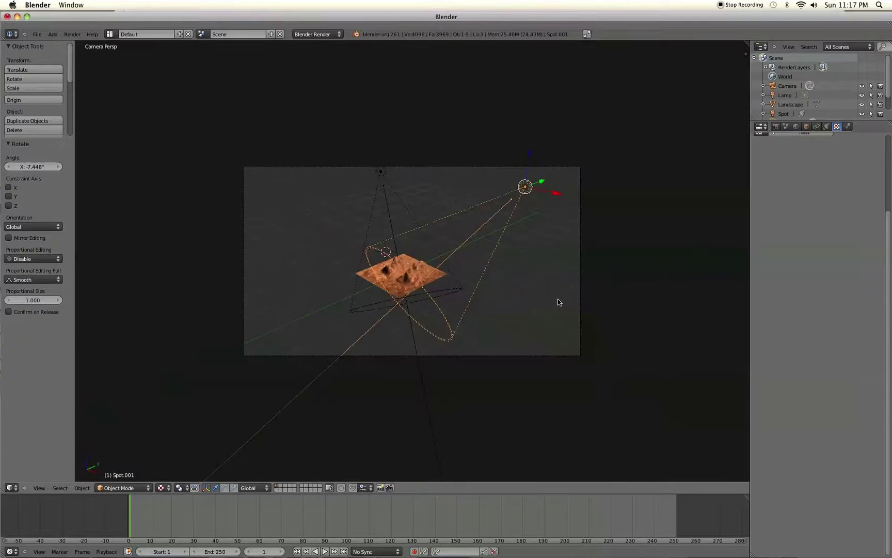
- Duplicate the second spot lamp with an offset of about X -0.364, Y -0.048, Z -0.056, and rotate the copy about -151.1° in top view
{"action": "key", "text": "KP_0"}
{"action": "scroll", "coordinate": [558, 336], "scroll_direction": "down", "scroll_amount": 3}
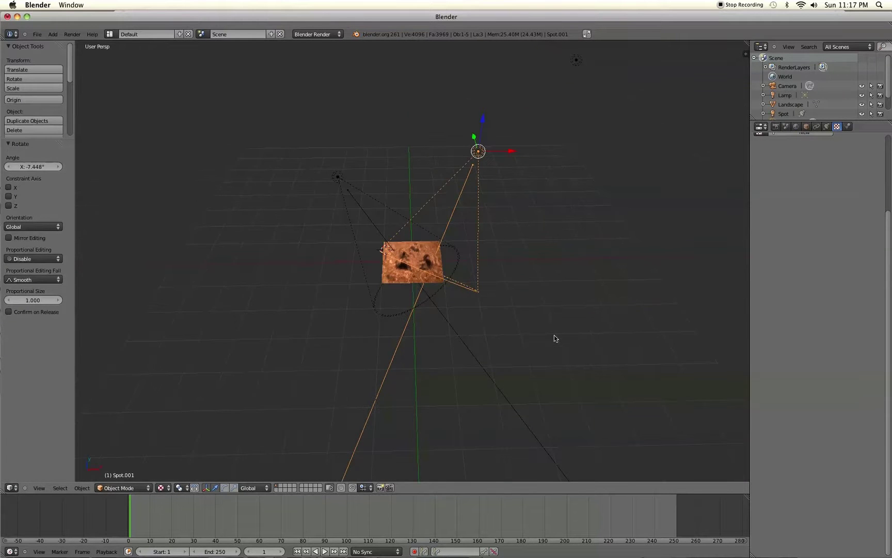
{"action": "key", "text": "shift+d"}
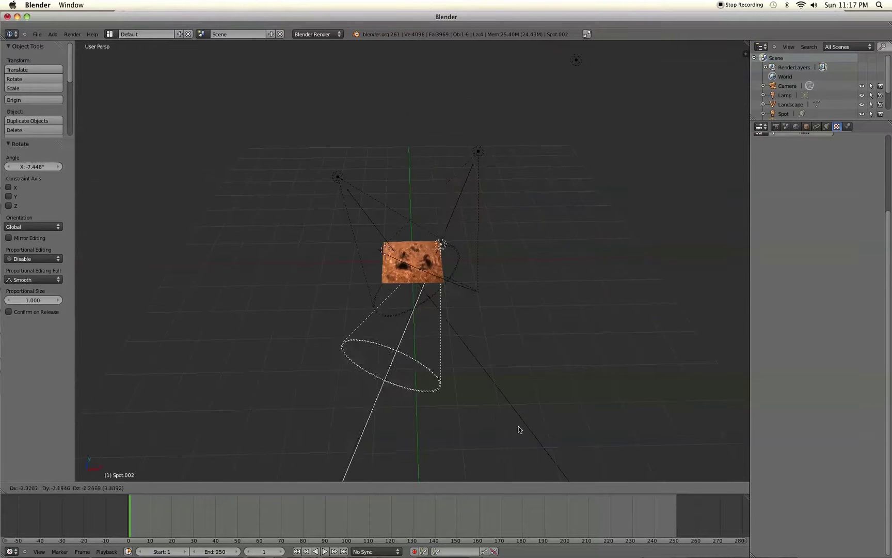
{"action": "key", "text": "KP_7"}
{"action": "left_click", "coordinate": [544, 339]}
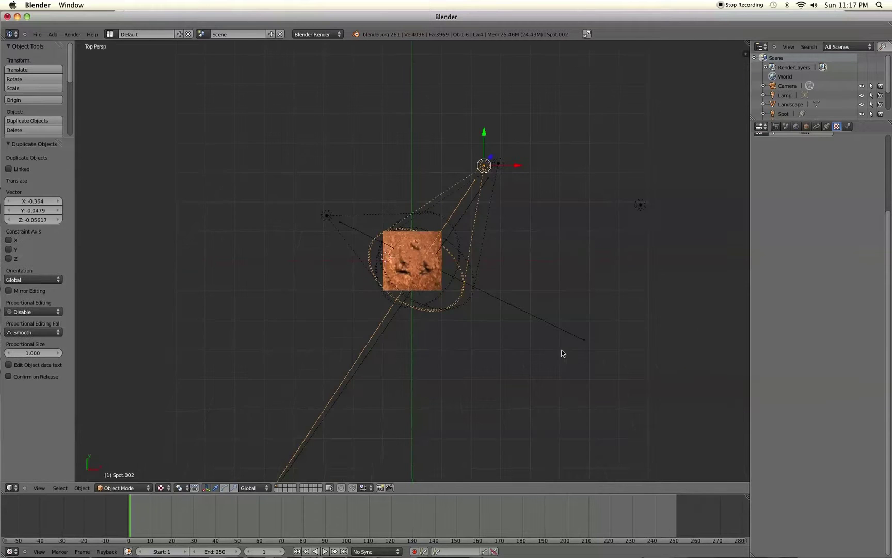
{"action": "key", "text": "t"}
{"action": "key", "text": "t"}
{"action": "key", "text": "r"}
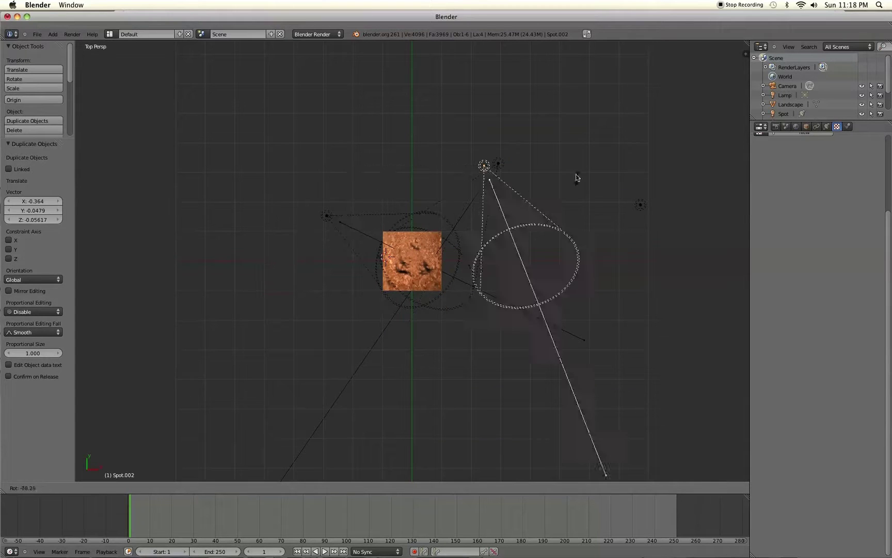
{"action": "left_click", "coordinate": [497, 118]}
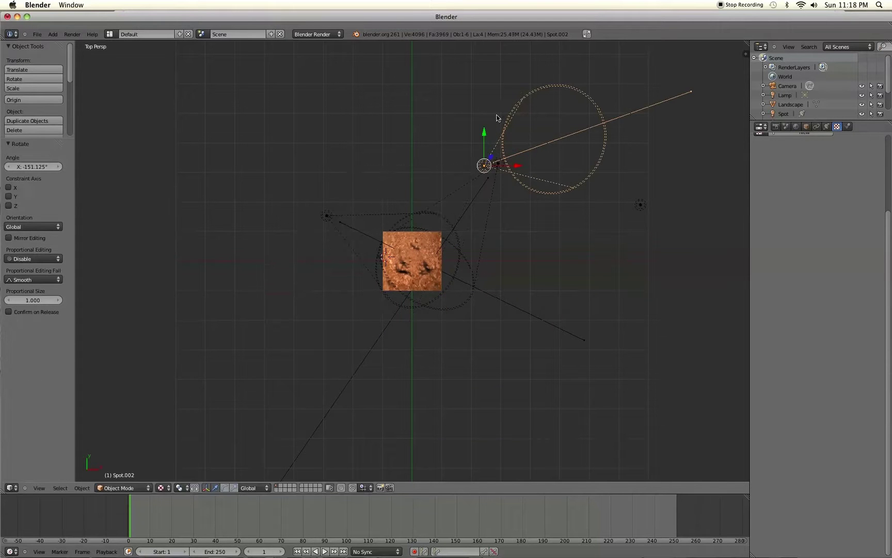
- Move the third spot lamp by about X -6.004, Y -5.779 to the opposite side of the landscape and check it in camera view
{"action": "key", "text": "g"}
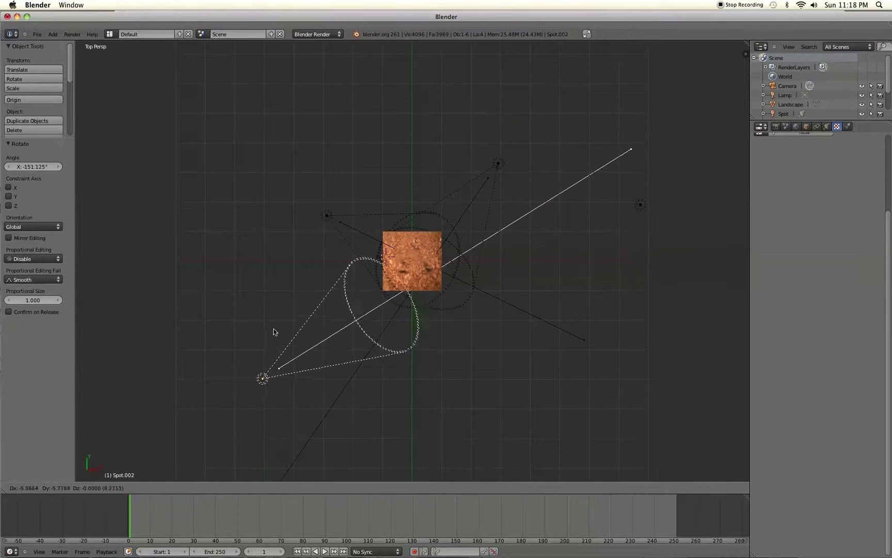
{"action": "left_click", "coordinate": [273, 333]}
{"action": "middle_click_drag", "start_coordinate": [273, 332], "coordinate": [473, 286]}
{"action": "scroll", "coordinate": [467, 298], "scroll_direction": "up", "scroll_amount": 3}
{"action": "middle_click_drag", "start_coordinate": [325, 273], "coordinate": [466, 287]}
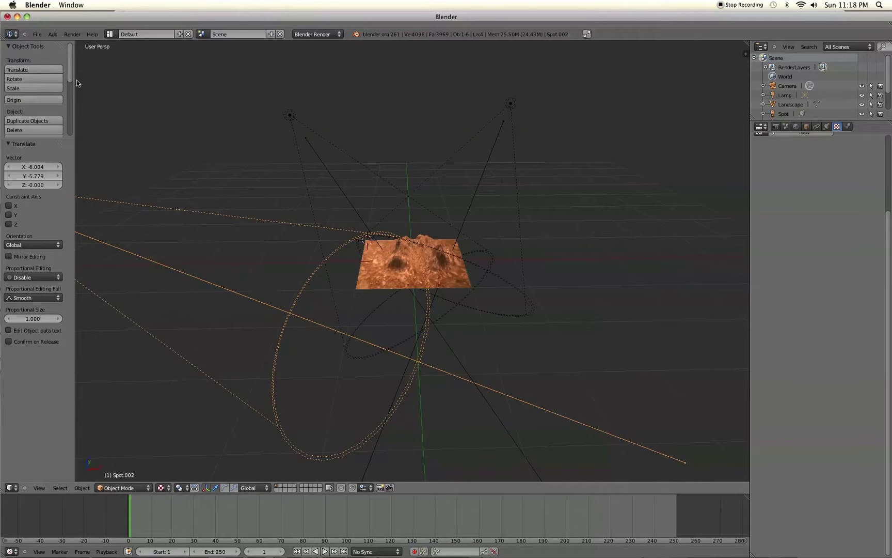
{"action": "key", "text": "KP_0"}
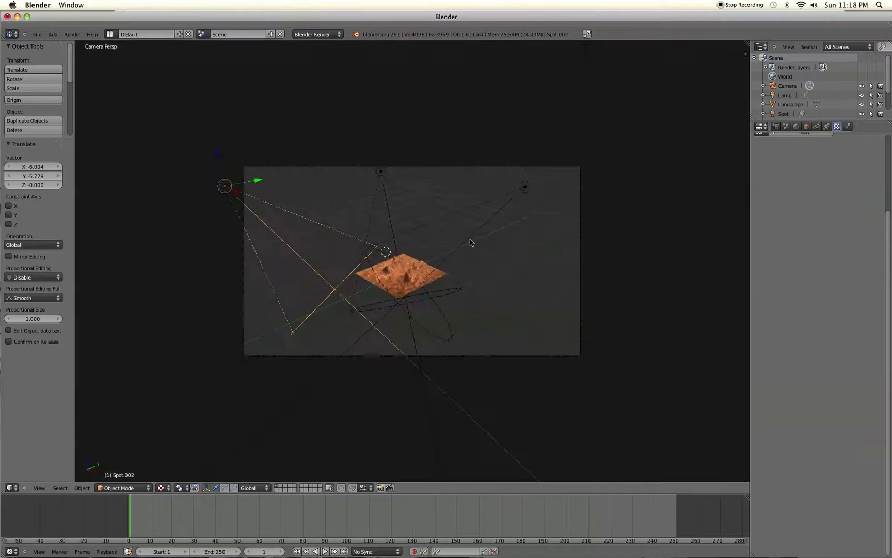
{"action": "key", "text": "g"}
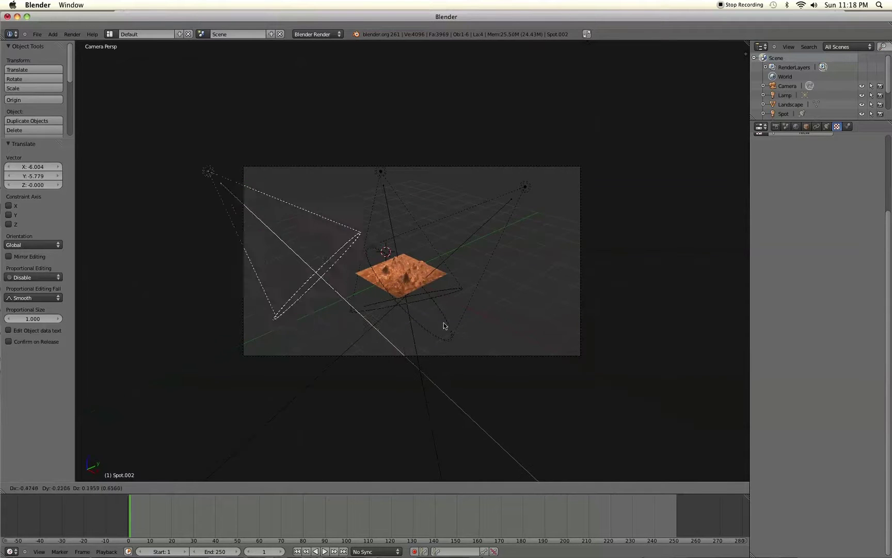
{"action": "right_click", "coordinate": [500, 351]}
- Move the camera about -5.92 along its local Z axis, closer to the landscape
{"action": "right_click", "coordinate": [507, 355]}
{"action": "key", "text": "g"}
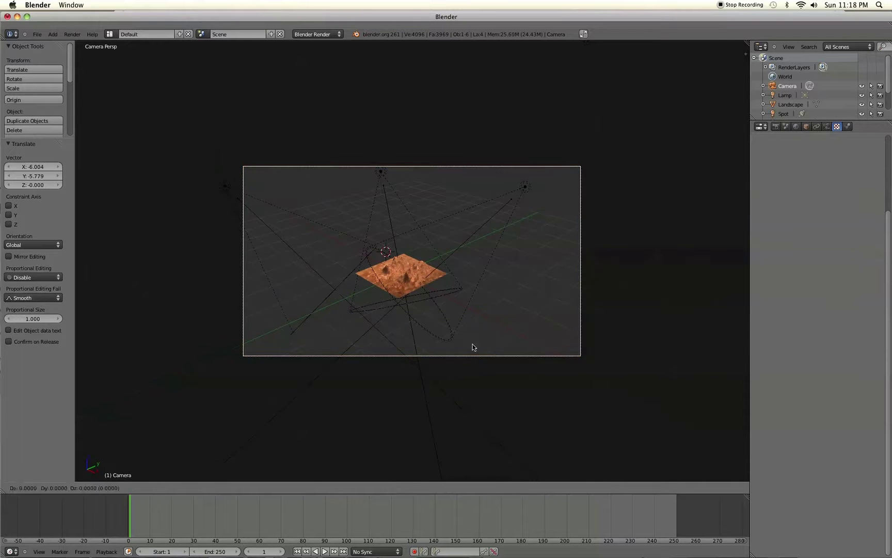
{"action": "key", "text": "z"}
{"action": "key", "text": "z"}
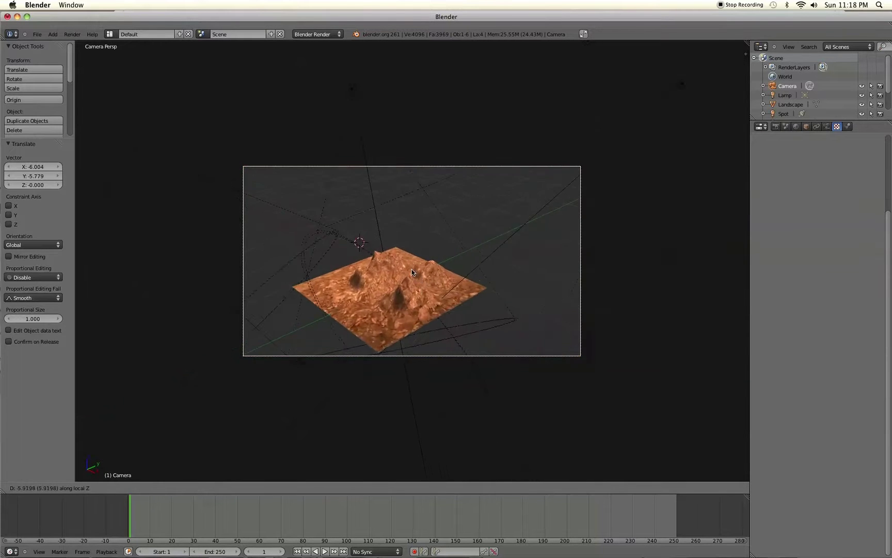
{"action": "left_click", "coordinate": [411, 272]}
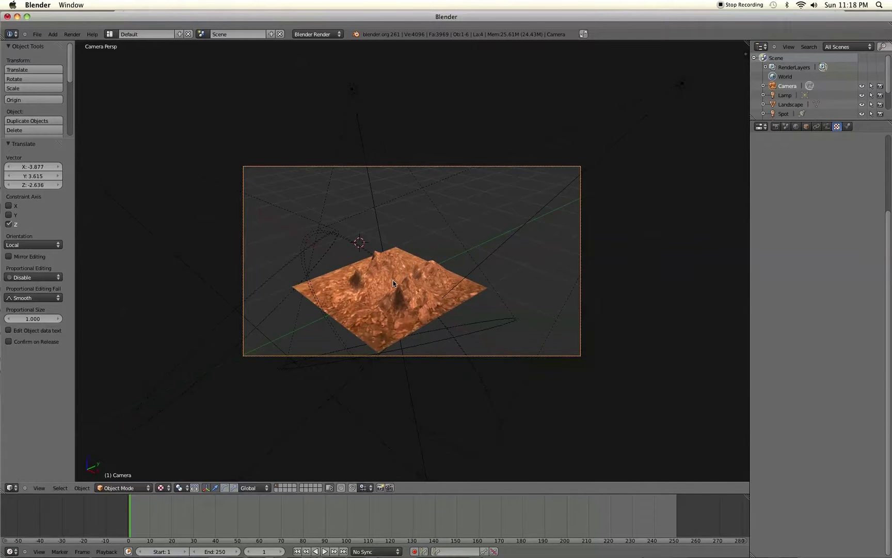
- Shift the camera by about X -0.040, Y -0.258, Z -0.295, then along its local Z by about X -0.957, Y 0.893, Z -0.651
{"action": "key", "text": "g"}
{"action": "left_click", "coordinate": [379, 304]}
{"action": "key", "text": "g"}
{"action": "key", "text": "z"}
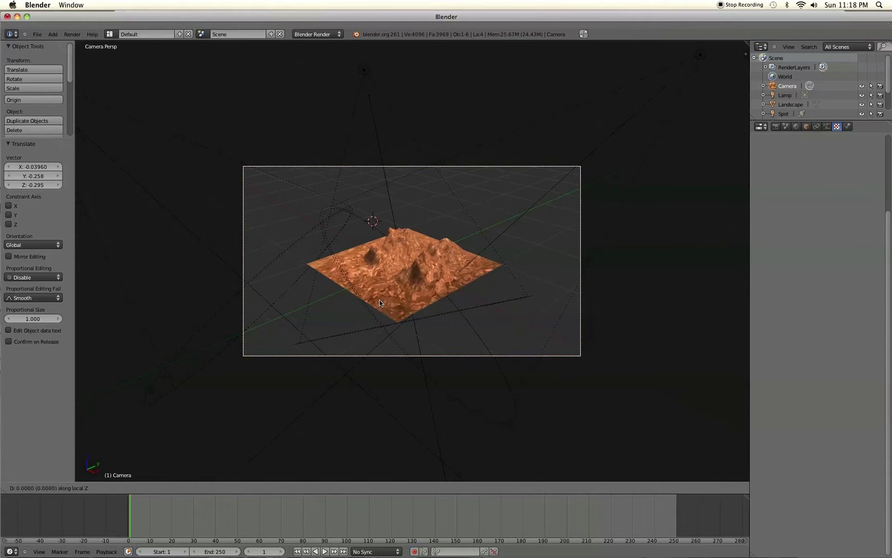
{"action": "key", "text": "z"}
{"action": "left_click", "coordinate": [373, 266]}
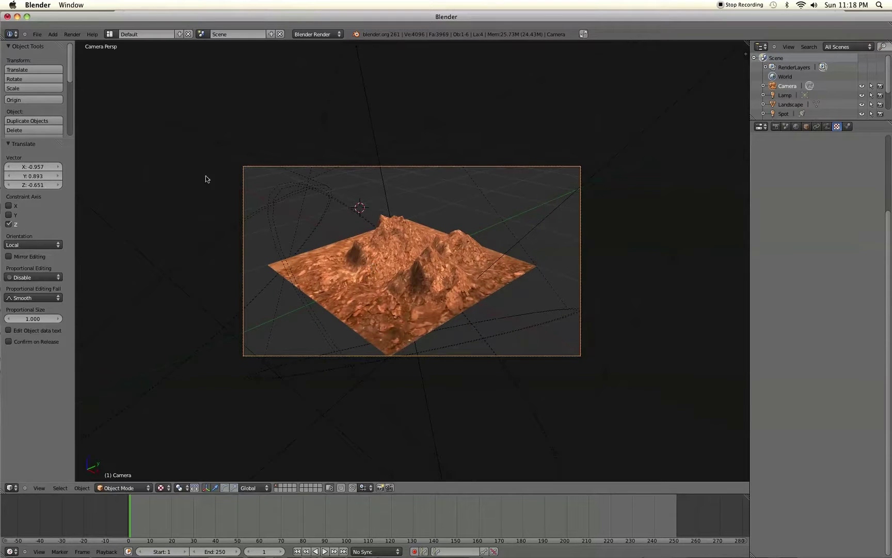
- Render the landscape as a still image and inspect the result up close
{"action": "left_click", "coordinate": [73, 34]}
{"action": "left_click", "coordinate": [83, 43]}
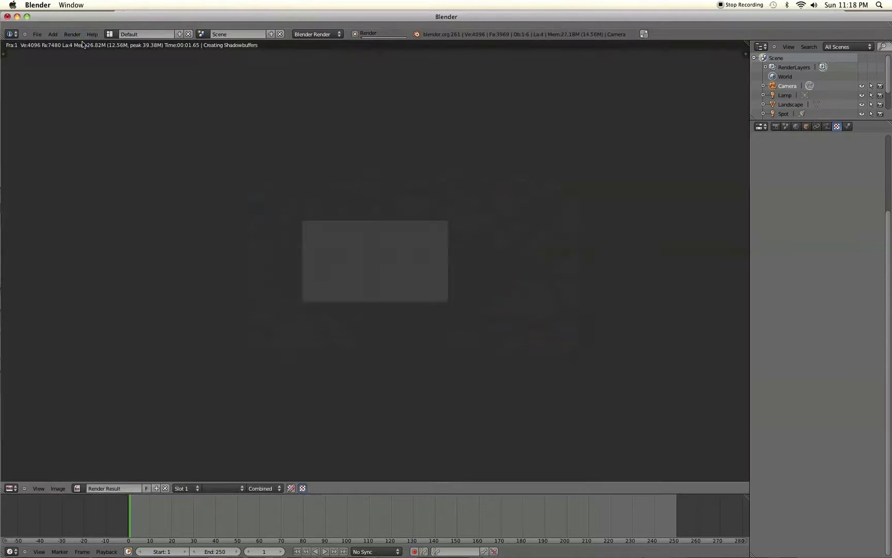
{"action": "scroll", "coordinate": [387, 305], "scroll_direction": "up", "scroll_amount": 1}
{"action": "scroll", "coordinate": [388, 303], "scroll_direction": "up", "scroll_amount": 4}
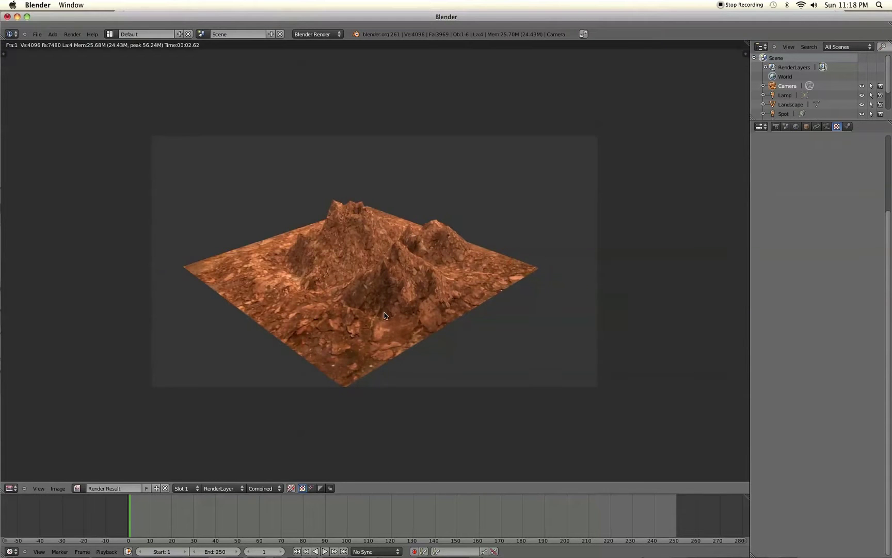